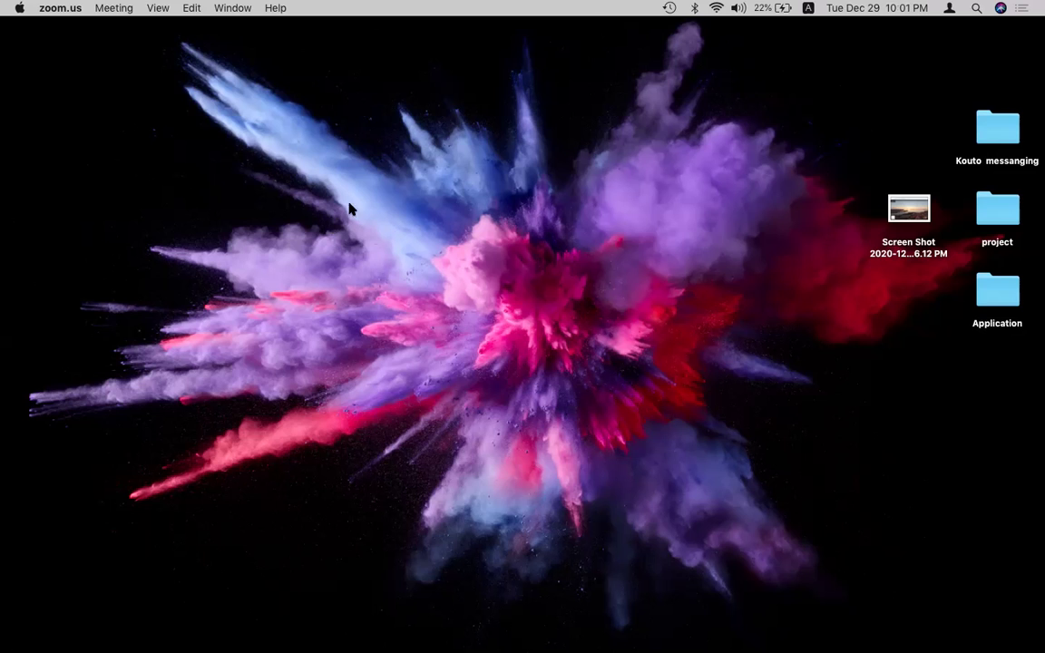
Draw a green box with a mountain picture sketched inside it
{"action": "left_click_drag", "start_coordinate": [426, 185], "coordinate": [454, 295]}
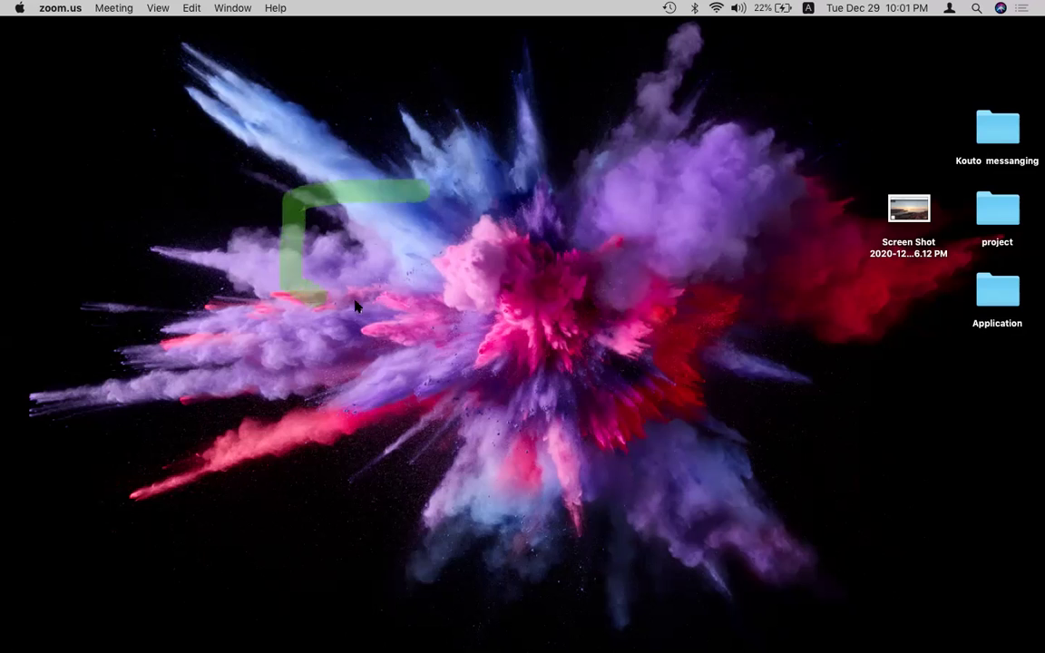
{"action": "left_click_drag", "start_coordinate": [439, 239], "coordinate": [427, 187]}
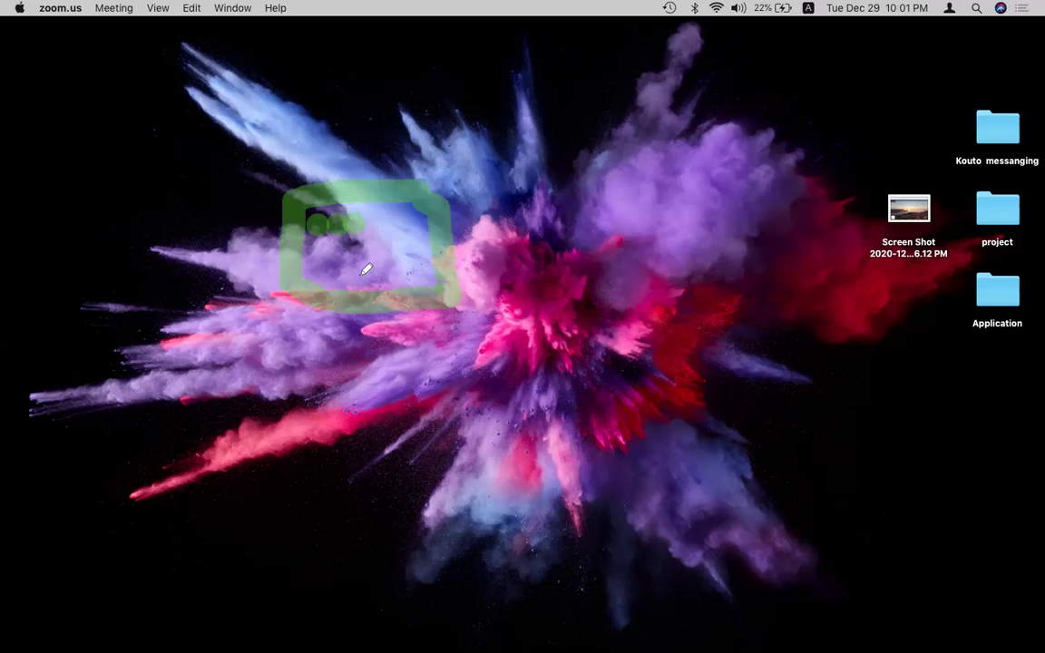
{"action": "mouse_move", "coordinate": [358, 265]}
{"action": "left_mouse_down"}
{"action": "mouse_move", "coordinate": [416, 281]}
{"action": "mouse_move", "coordinate": [428, 266]}
{"action": "left_mouse_up"}
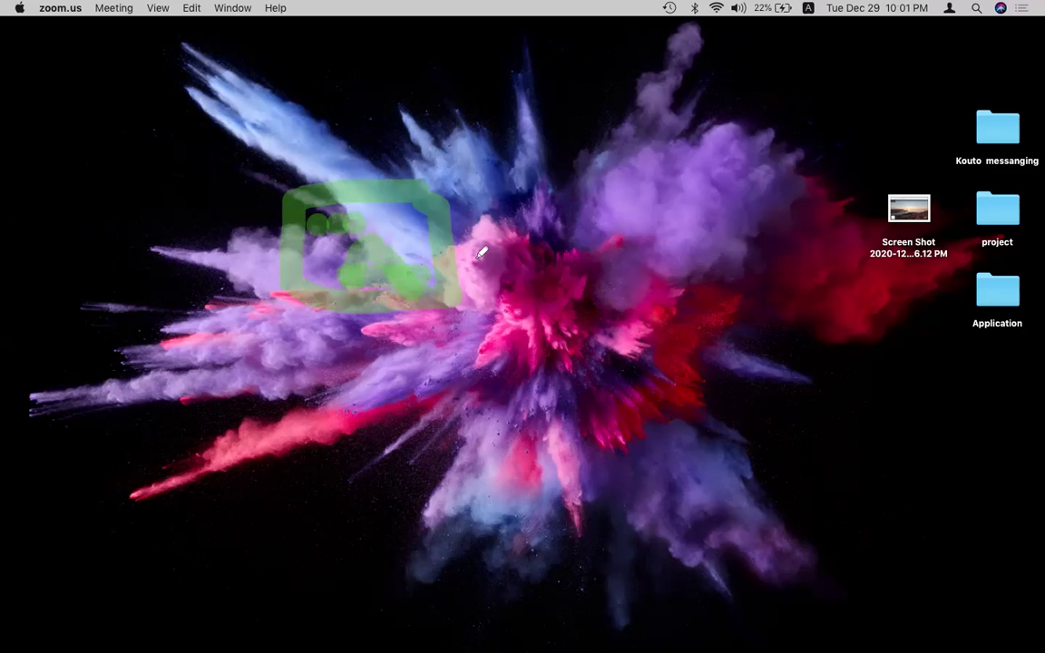
Draw an arrow leading right from the box and handwrite a label after it
{"action": "mouse_move", "coordinate": [443, 265]}
{"action": "left_mouse_down"}
{"action": "mouse_move", "coordinate": [558, 272]}
{"action": "mouse_move", "coordinate": [560, 281]}
{"action": "left_mouse_up"}
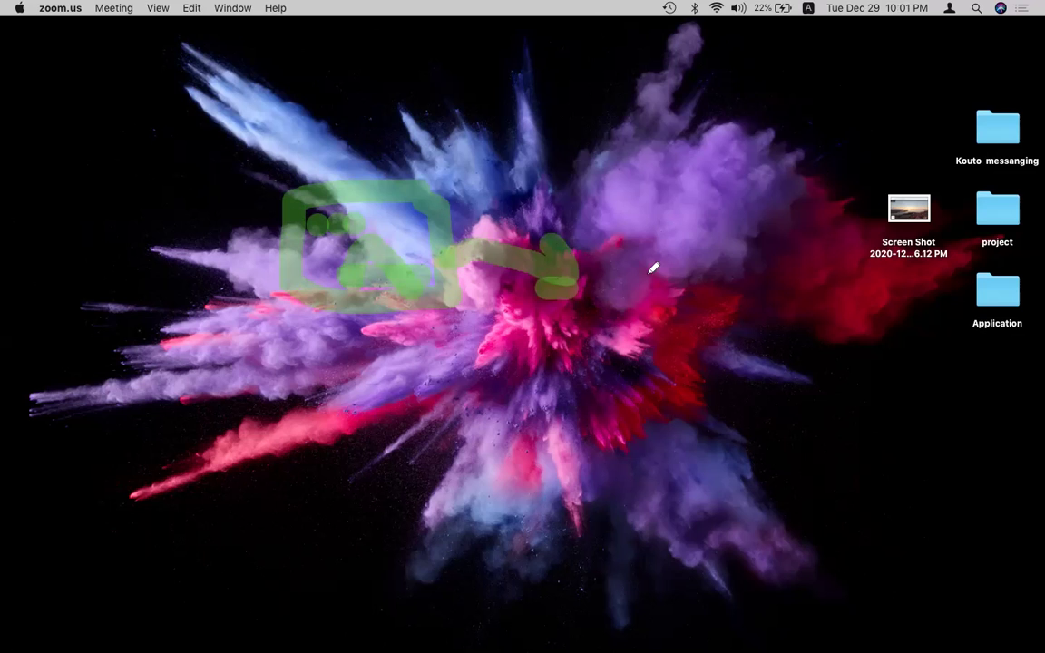
{"action": "left_click", "coordinate": [655, 245]}
{"action": "left_click_drag", "start_coordinate": [657, 245], "coordinate": [620, 299]}
{"action": "left_click_drag", "start_coordinate": [608, 252], "coordinate": [680, 295]}
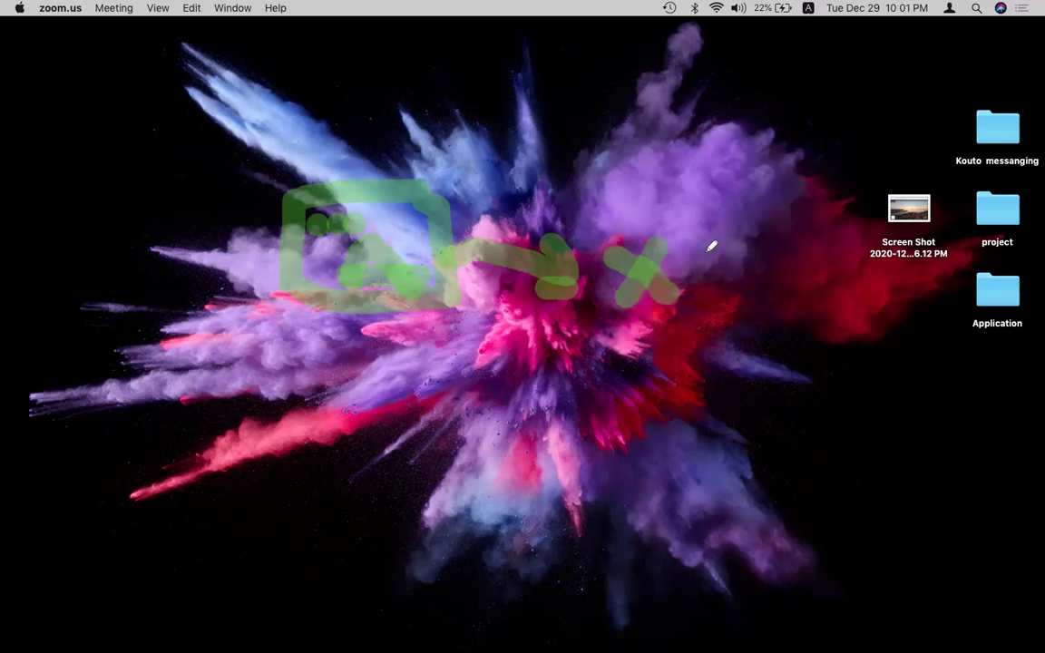
{"action": "left_click", "coordinate": [711, 249]}
{"action": "mouse_move", "coordinate": [710, 245]}
{"action": "left_mouse_down"}
{"action": "mouse_move", "coordinate": [747, 289]}
{"action": "mouse_move", "coordinate": [769, 272]}
{"action": "left_mouse_up"}
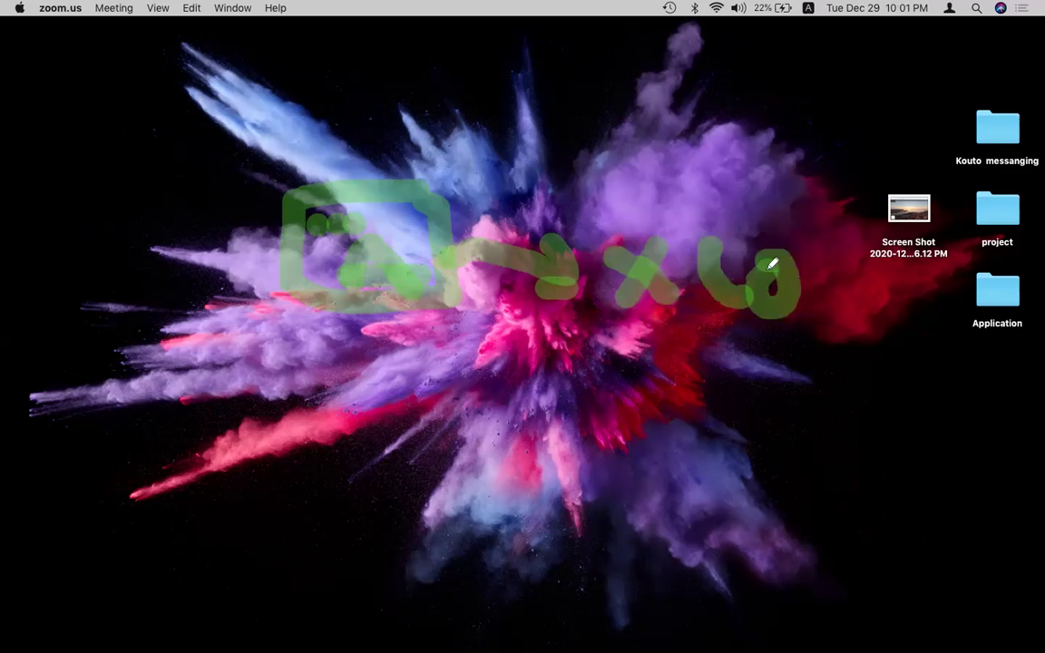
{"action": "left_click", "coordinate": [831, 256]}
{"action": "left_click_drag", "start_coordinate": [834, 244], "coordinate": [827, 313]}
{"action": "left_click_drag", "start_coordinate": [869, 259], "coordinate": [893, 308]}
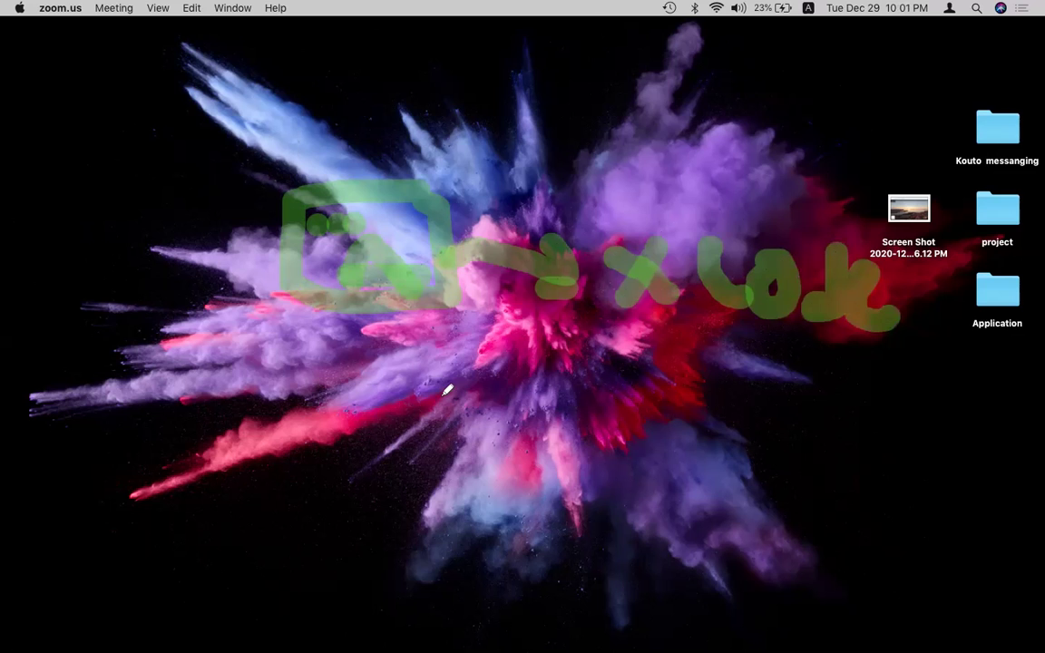
Draw several horizontal lines under the picture, with a long line ending in an arrowhead
{"action": "left_click_drag", "start_coordinate": [281, 343], "coordinate": [358, 343]}
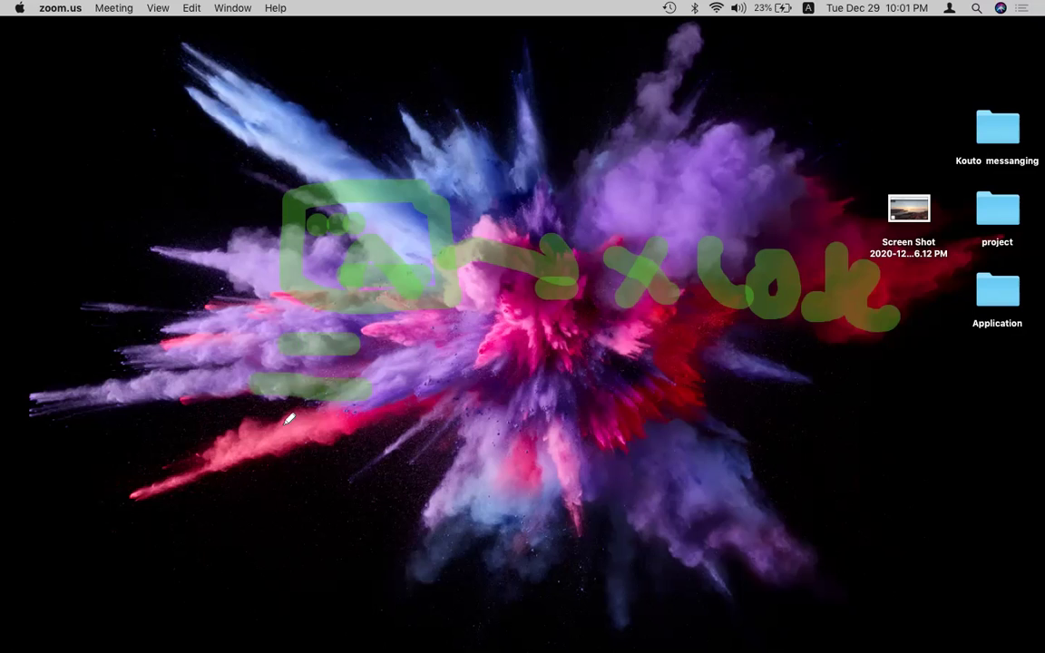
{"action": "left_click_drag", "start_coordinate": [252, 385], "coordinate": [370, 388]}
{"action": "left_click_drag", "start_coordinate": [304, 419], "coordinate": [345, 419]}
{"action": "mouse_move", "coordinate": [209, 447]}
{"action": "left_mouse_down"}
{"action": "mouse_move", "coordinate": [388, 444]}
{"action": "mouse_move", "coordinate": [530, 405]}
{"action": "left_mouse_up"}
{"action": "left_click_drag", "start_coordinate": [480, 363], "coordinate": [509, 458]}
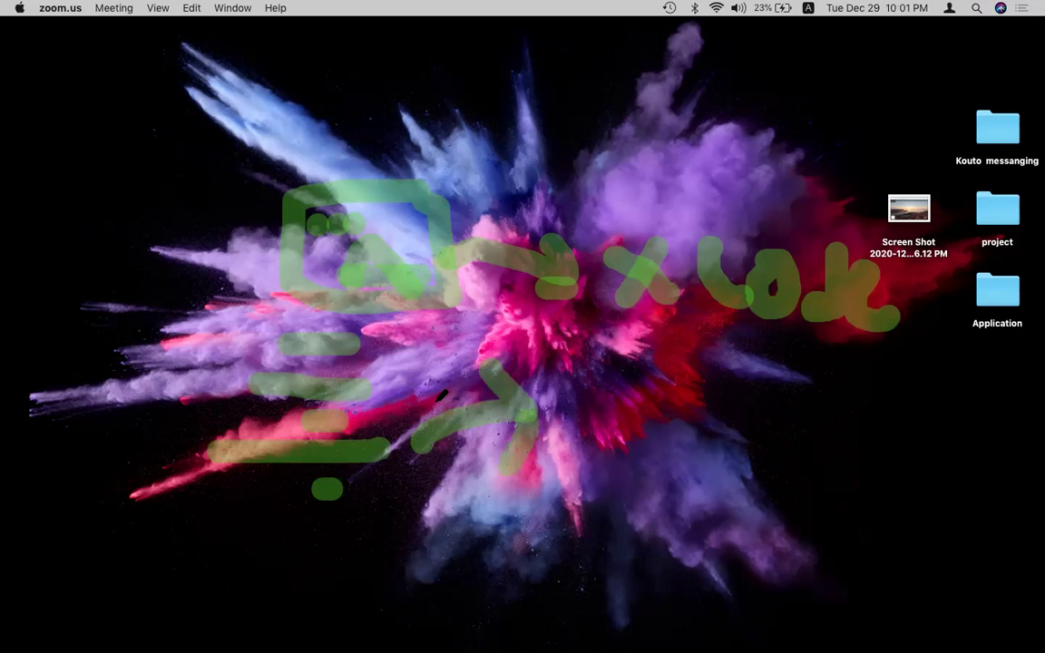
Sketch a phone outline with a home button and an arrow leading to a letter A
{"action": "mouse_move", "coordinate": [598, 343]}
{"action": "left_mouse_down"}
{"action": "mouse_move", "coordinate": [609, 515]}
{"action": "mouse_move", "coordinate": [602, 318]}
{"action": "left_mouse_up"}
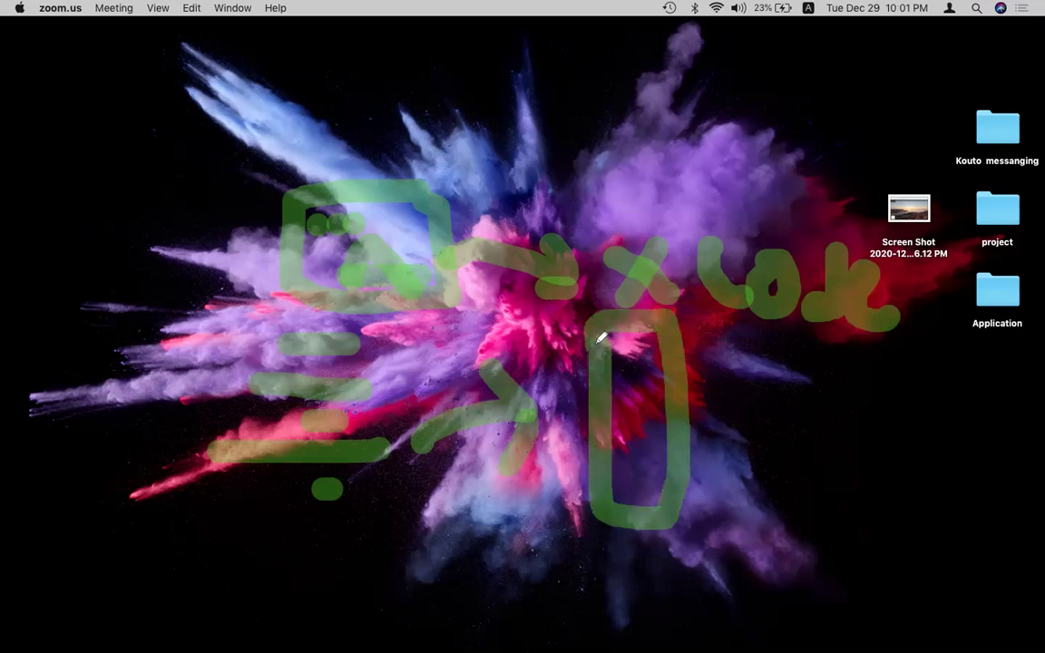
{"action": "left_click", "coordinate": [632, 487]}
{"action": "left_click_drag", "start_coordinate": [609, 338], "coordinate": [657, 343]}
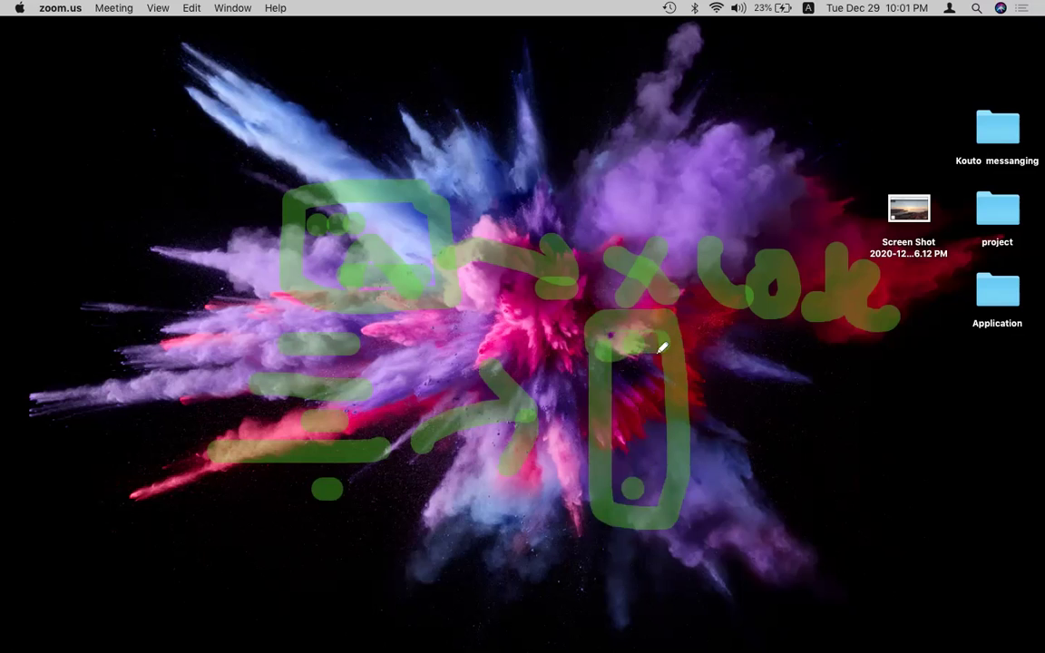
{"action": "mouse_move", "coordinate": [753, 445]}
{"action": "left_mouse_down"}
{"action": "mouse_move", "coordinate": [872, 427]}
{"action": "mouse_move", "coordinate": [853, 387]}
{"action": "mouse_move", "coordinate": [875, 440]}
{"action": "mouse_move", "coordinate": [843, 470]}
{"action": "left_mouse_up"}
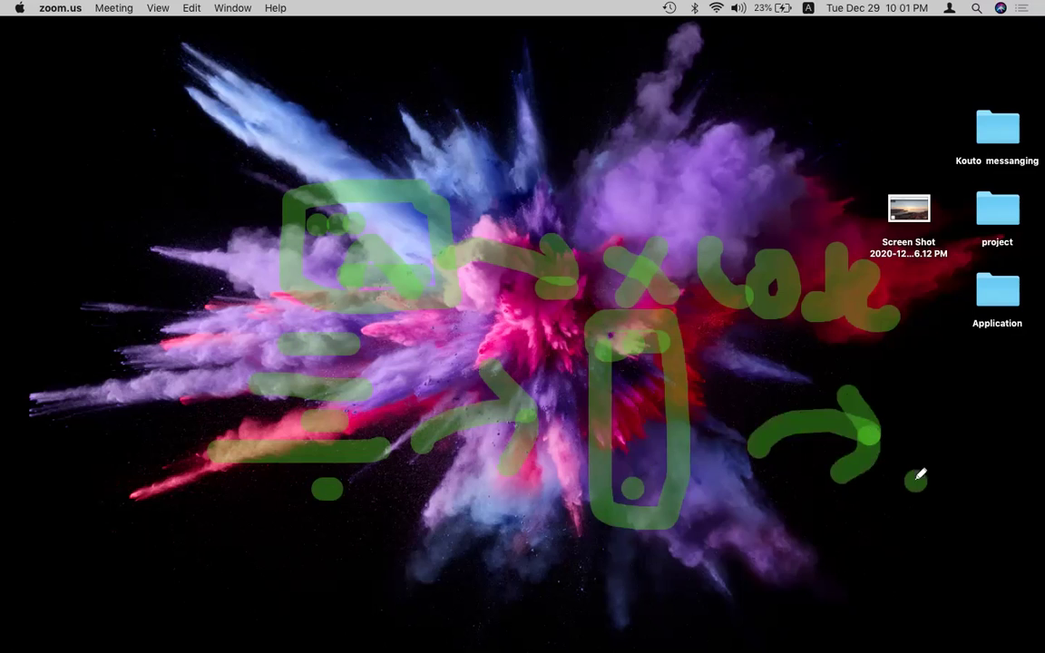
{"action": "mouse_move", "coordinate": [914, 480]}
{"action": "left_mouse_down"}
{"action": "mouse_move", "coordinate": [992, 521]}
{"action": "mouse_move", "coordinate": [861, 489]}
{"action": "left_mouse_up"}
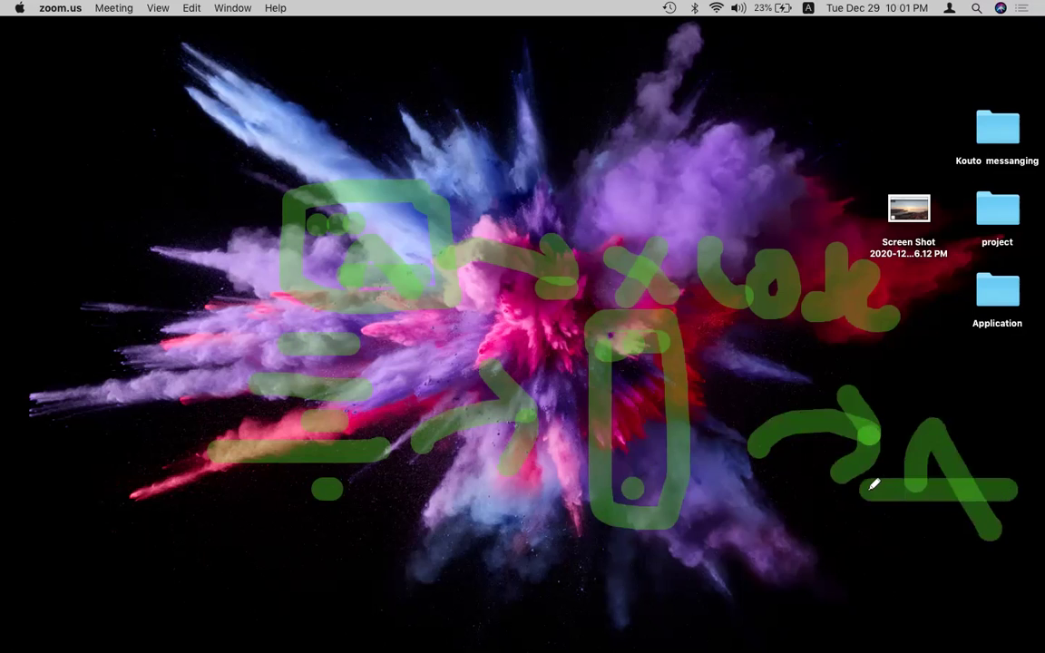
{"action": "left_click_drag", "start_coordinate": [917, 464], "coordinate": [904, 555]}
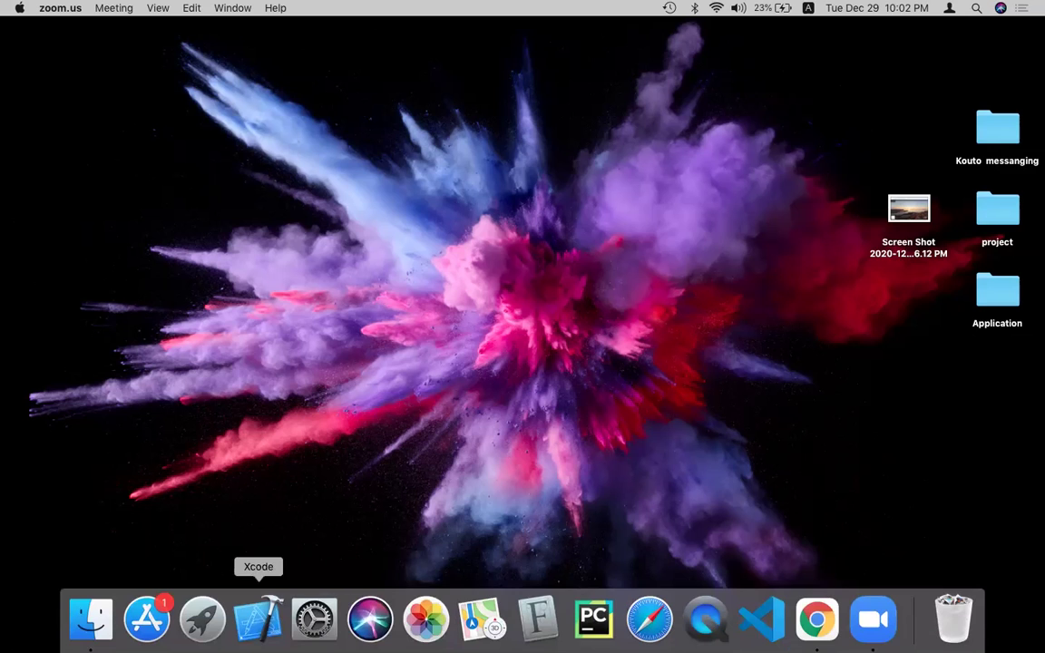
Drag the Xcode icon out of the Dock to remove it
{"action": "mouse_move", "coordinate": [257, 619]}
{"action": "left_mouse_down"}
{"action": "mouse_move", "coordinate": [277, 450]}
{"action": "mouse_move", "coordinate": [262, 618]}
{"action": "left_mouse_up"}
{"action": "left_click", "coordinate": [773, 8]}
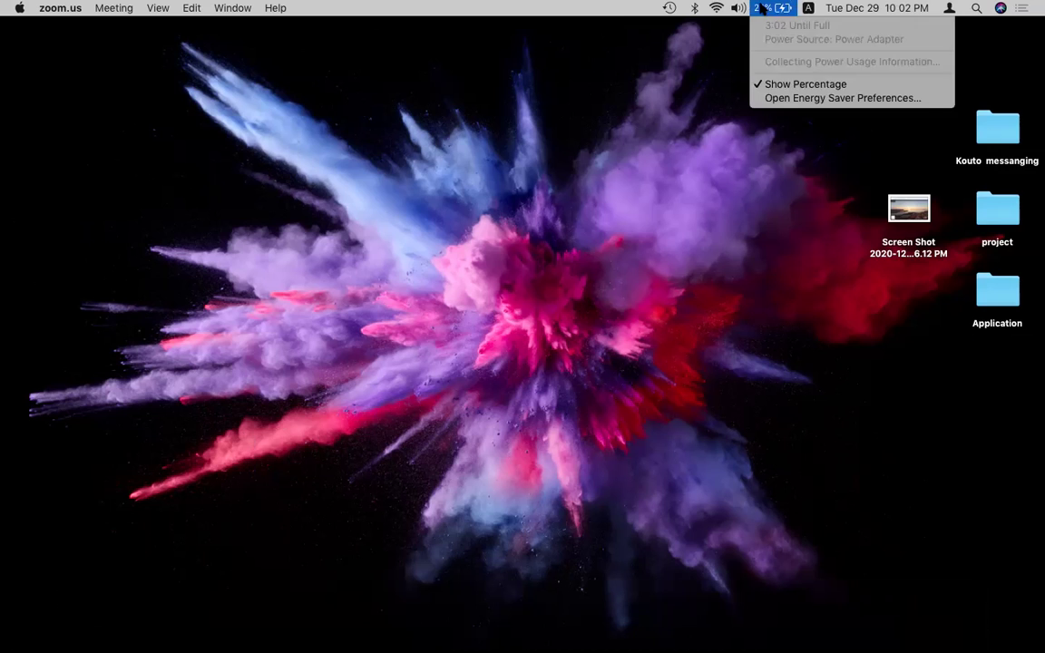
{"action": "left_click", "coordinate": [721, 179]}
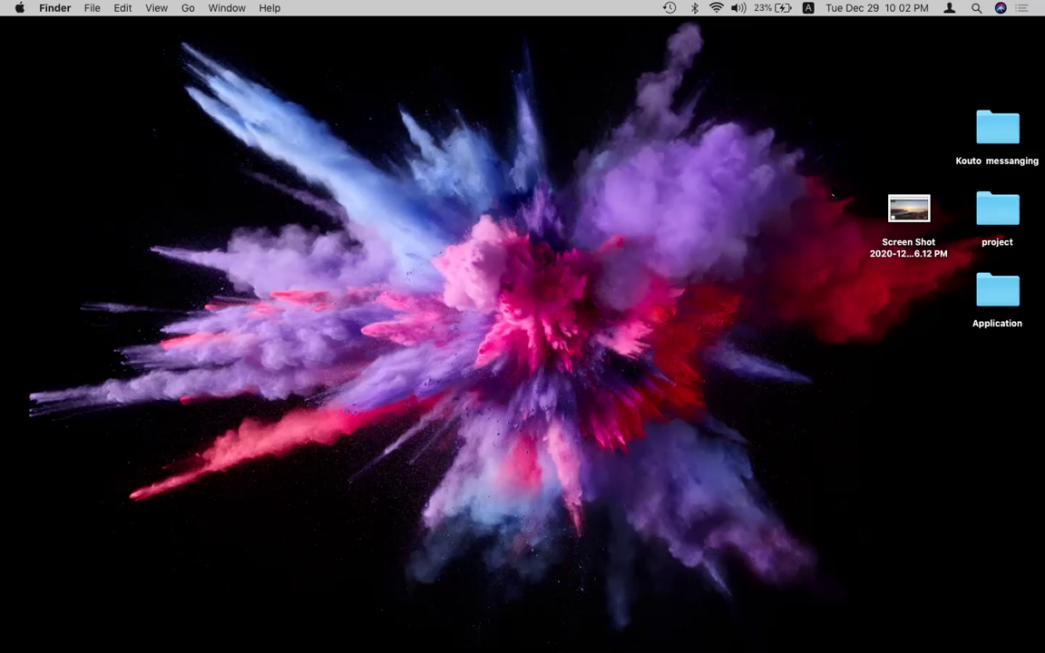
Launch the App Store through a Spotlight search for 'App store'
{"action": "left_click", "coordinate": [975, 9]}
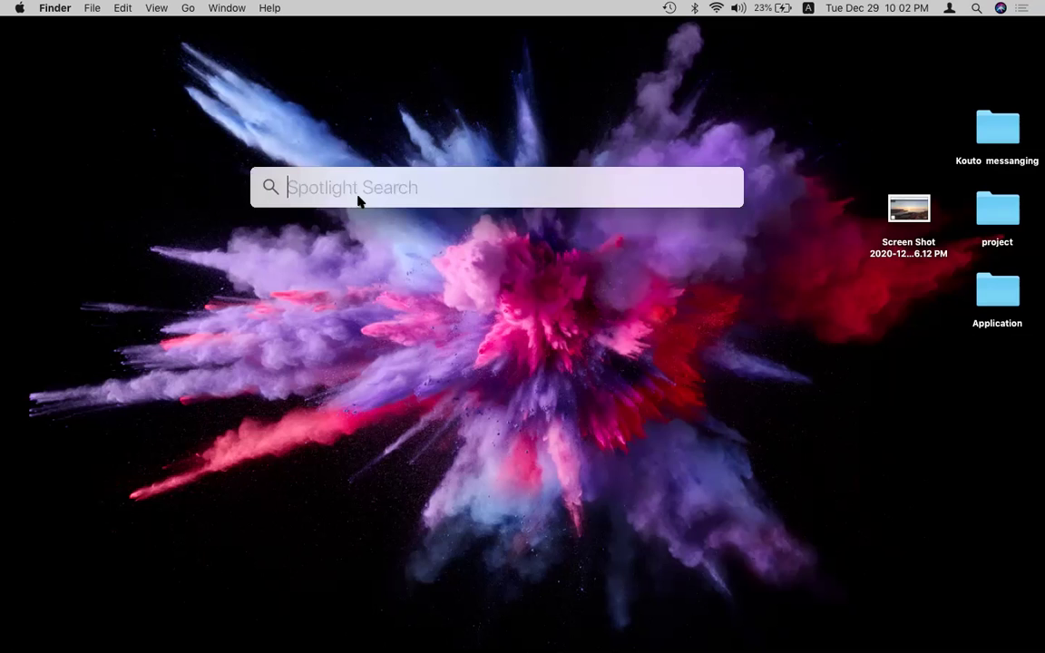
{"action": "type", "text": "Ap"}
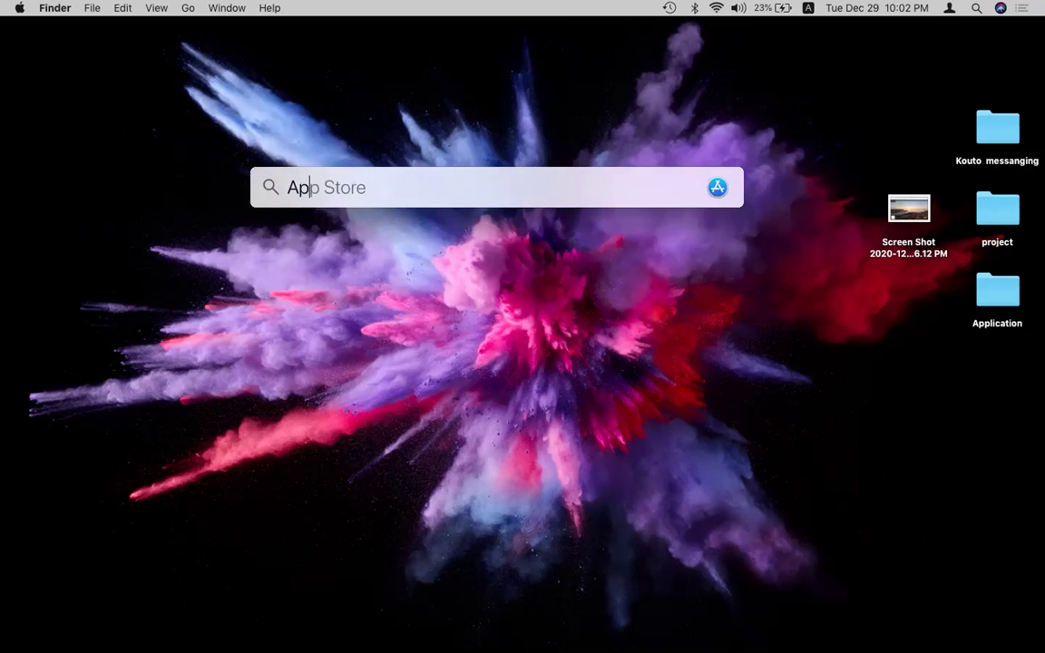
{"action": "type", "text": "p store"}
{"action": "key", "text": "Return"}
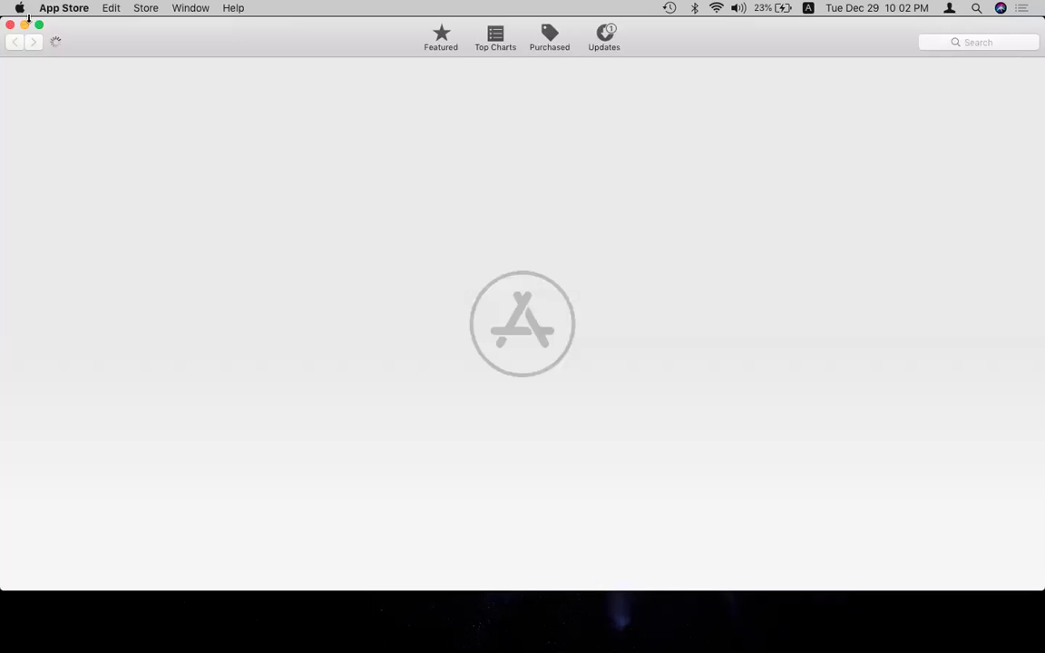
Make the App Store full screen and search the store for 'Xcode'
{"action": "left_click", "coordinate": [39, 25]}
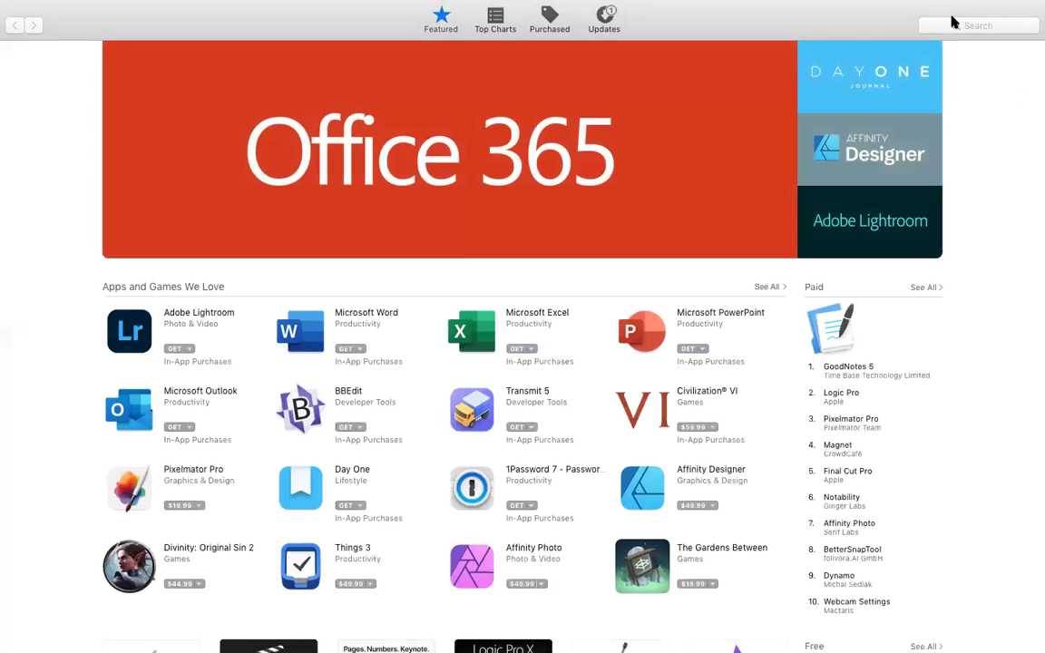
{"action": "left_click", "coordinate": [949, 25]}
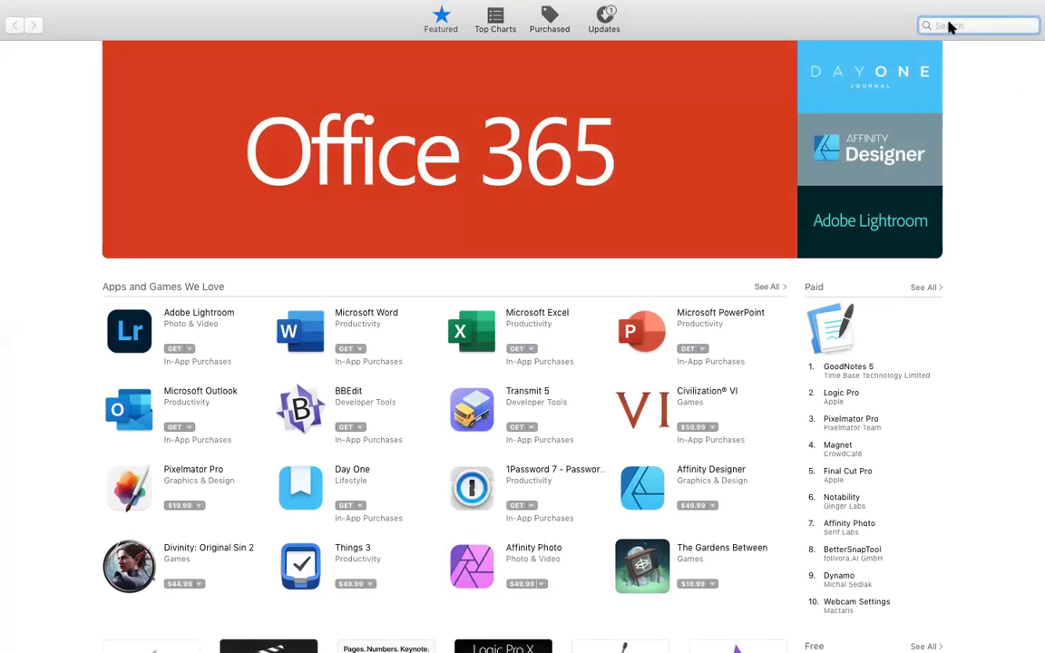
{"action": "type", "text": "Xcode"}
{"action": "key", "text": "Return"}
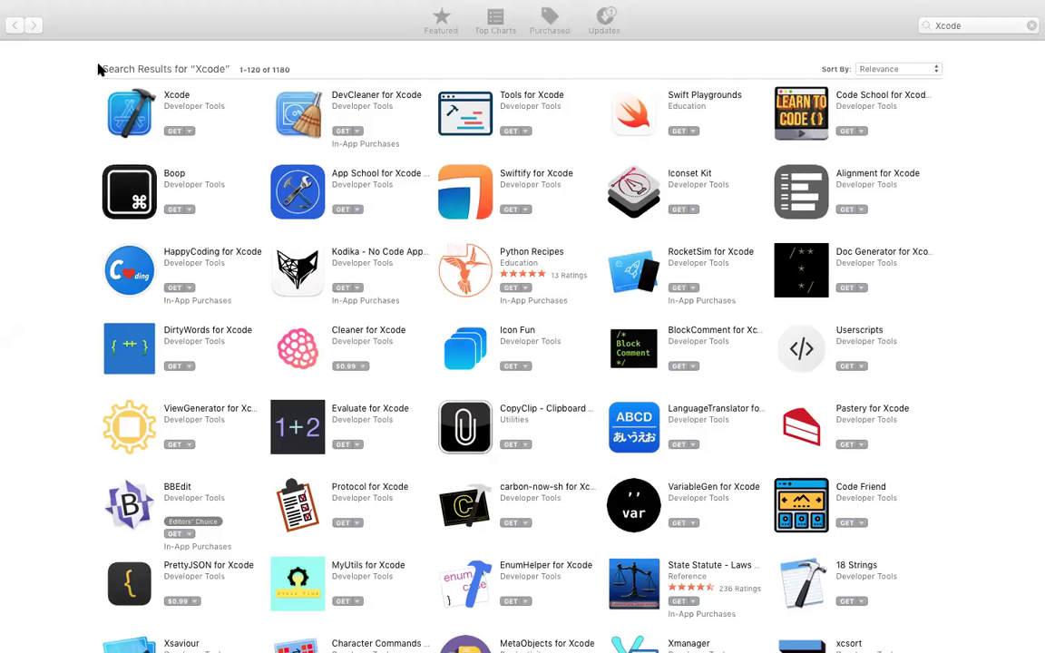
Open the Xcode result and scroll its product page showing version 12.3 details
{"action": "left_click", "coordinate": [127, 113]}
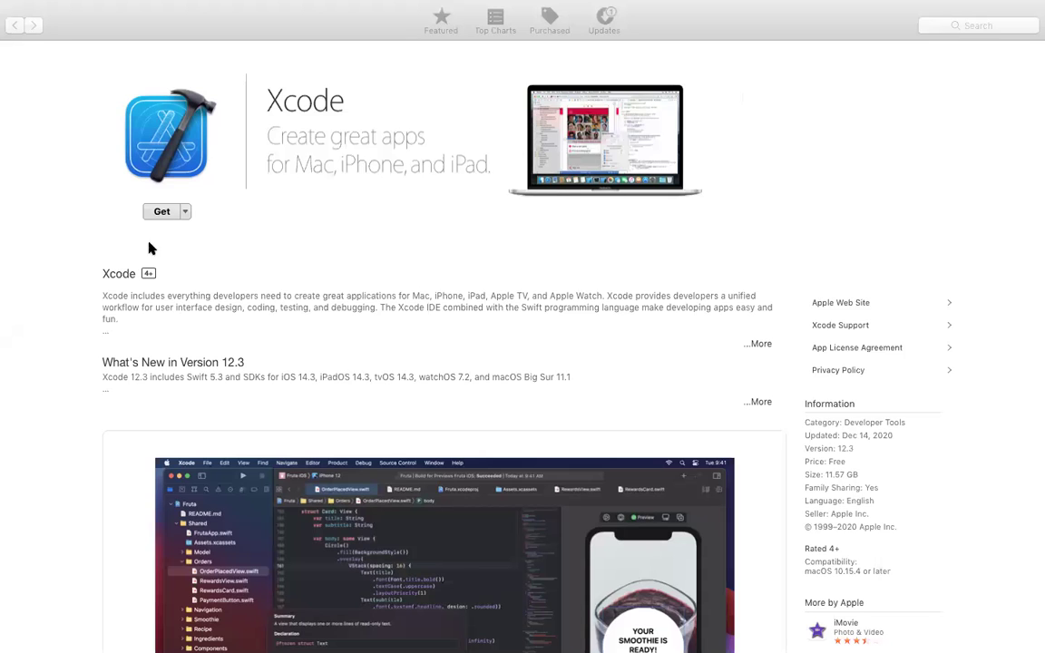
{"action": "scroll", "coordinate": [168, 465], "scroll_direction": "down", "scroll_amount": 1}
{"action": "scroll", "coordinate": [168, 464], "scroll_direction": "down", "scroll_amount": 5}
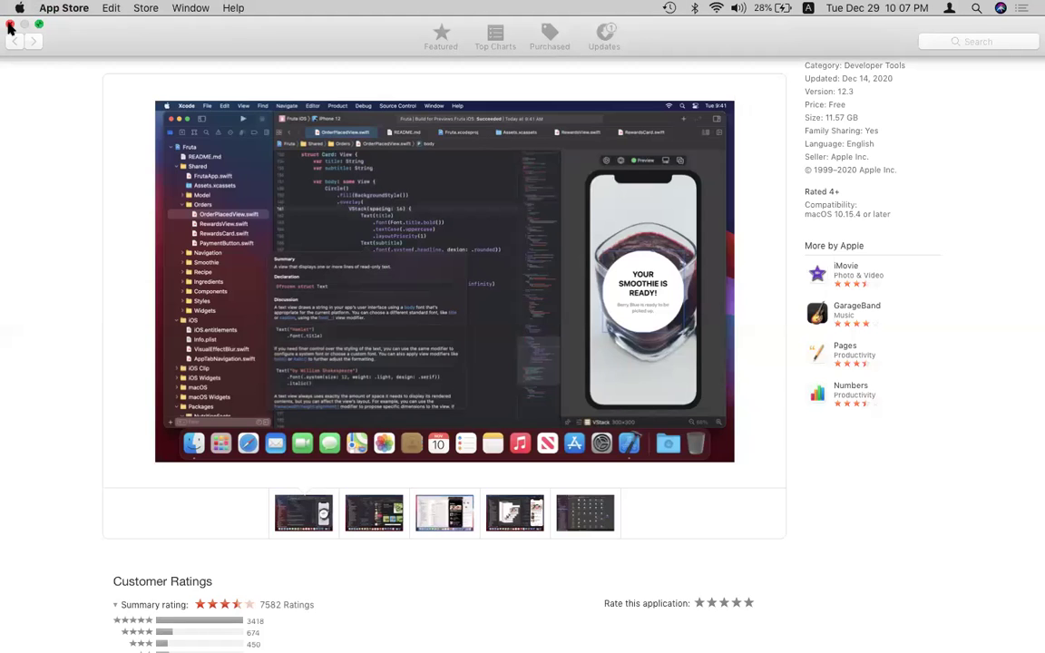
{"action": "scroll", "coordinate": [304, 207], "scroll_direction": "up", "scroll_amount": 5}
{"action": "scroll", "coordinate": [304, 207], "scroll_direction": "down", "scroll_amount": 1}
{"action": "scroll", "coordinate": [304, 207], "scroll_direction": "up", "scroll_amount": 1}
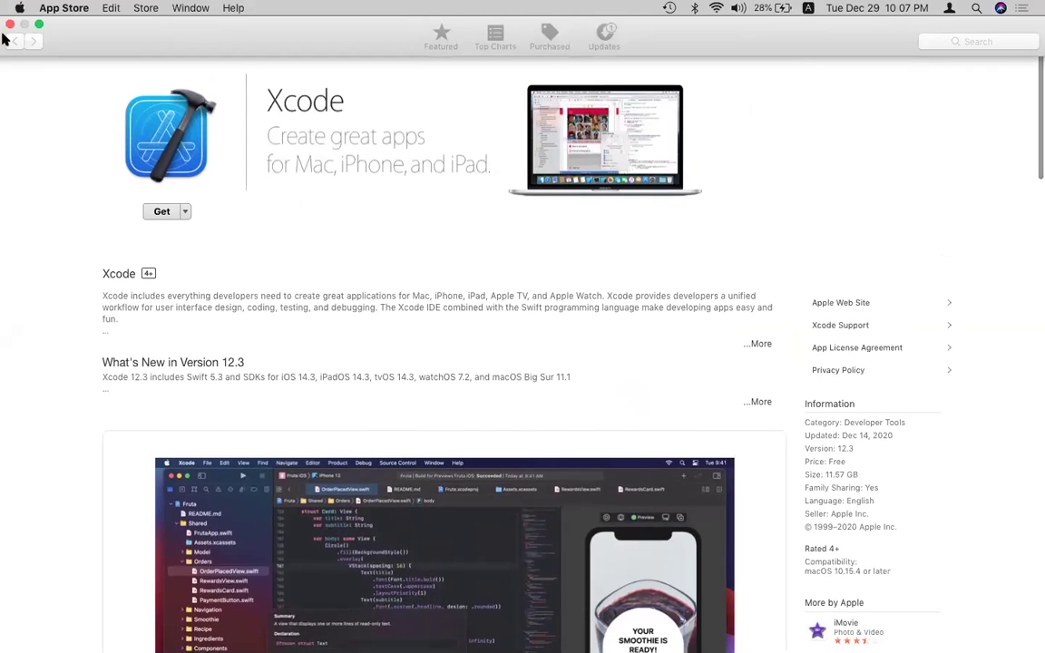
Exit the App Store's full screen, then select and dismiss options on the empty desktop
{"action": "left_click", "coordinate": [13, 36]}
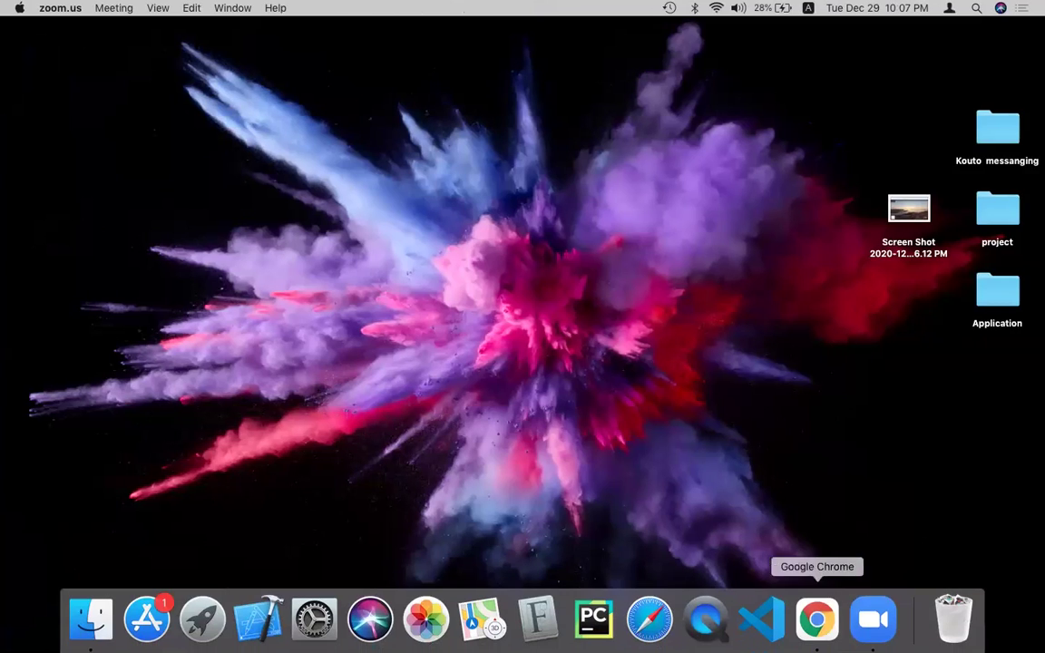
{"action": "left_click_drag", "start_coordinate": [348, 169], "coordinate": [749, 466]}
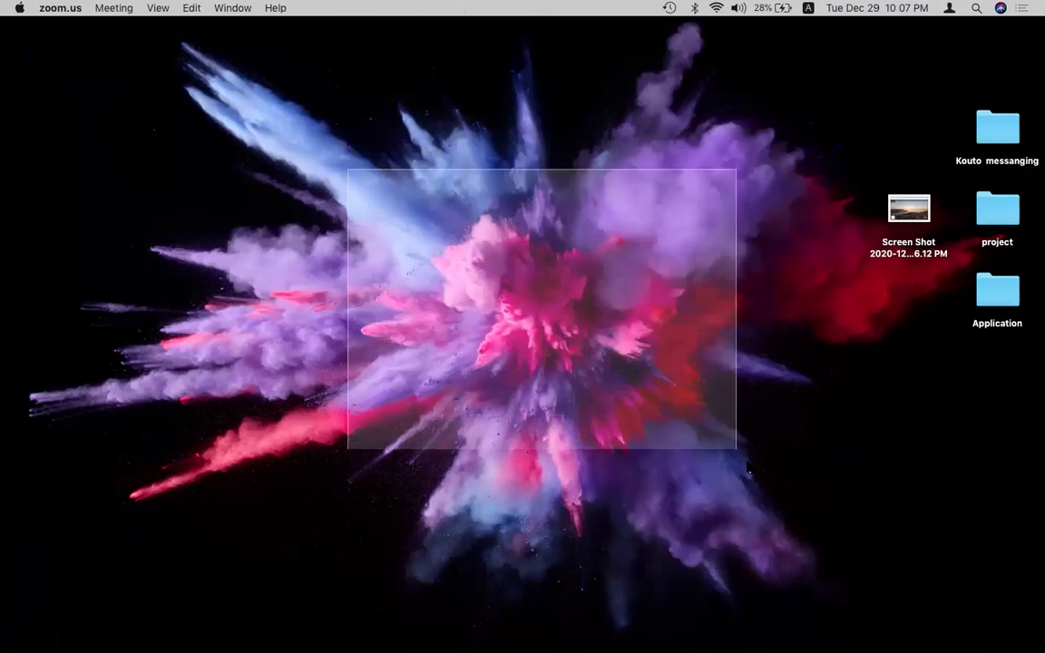
{"action": "right_click", "coordinate": [748, 463]}
{"action": "left_click", "coordinate": [416, 259]}
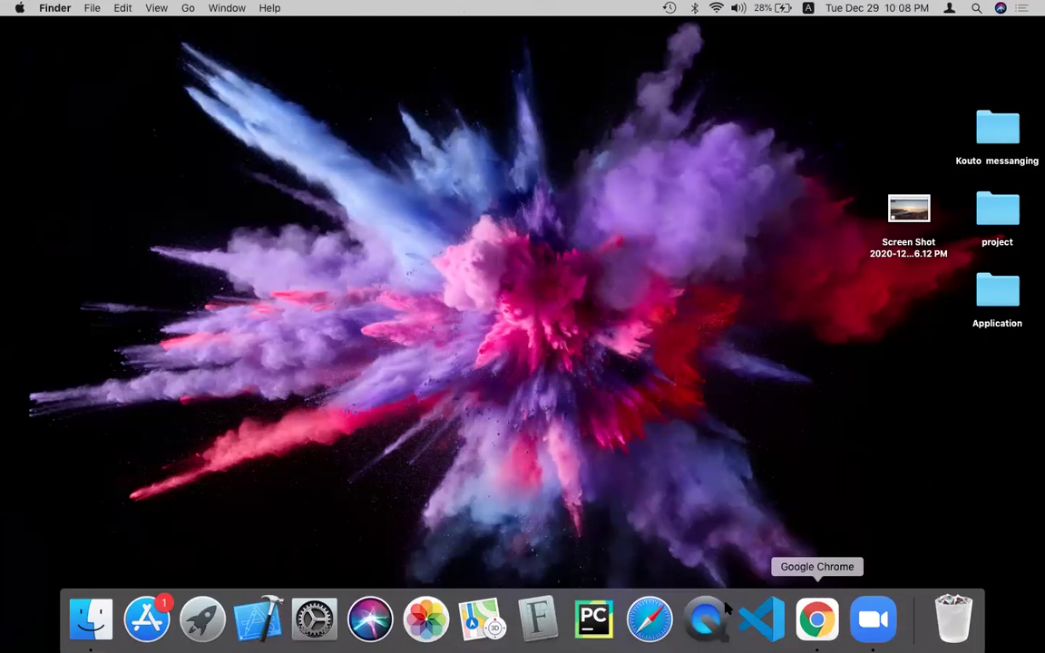
Open Chrome full screen and load the pasted address developer.apple.com/xcode/resources/
{"action": "mouse_move", "coordinate": [816, 619]}
{"action": "left_click", "coordinate": [817, 619]}
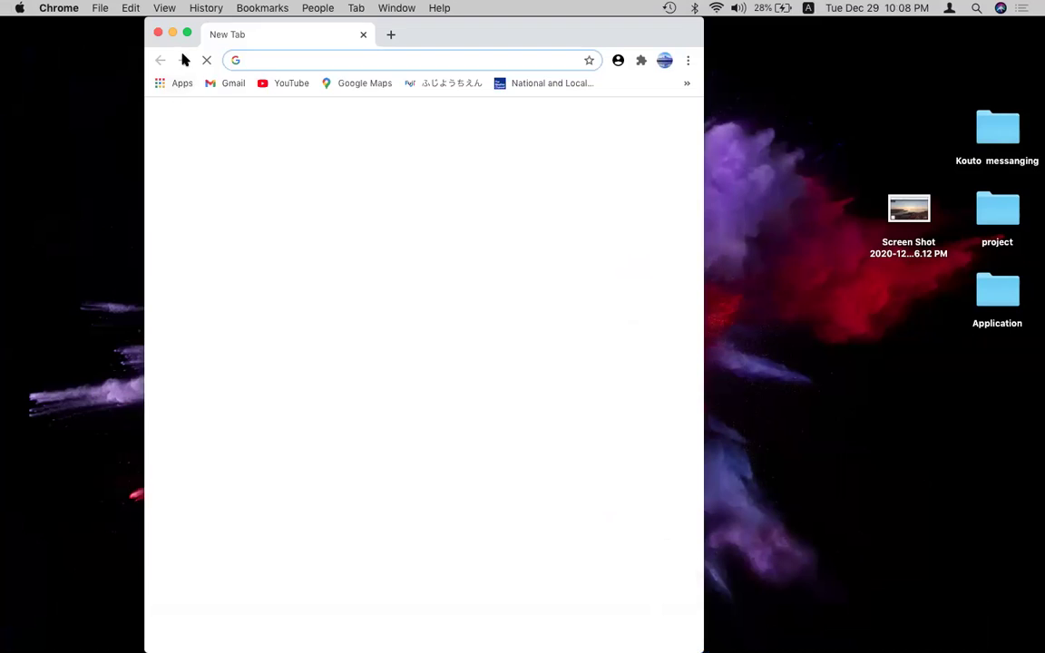
{"action": "left_click", "coordinate": [188, 32]}
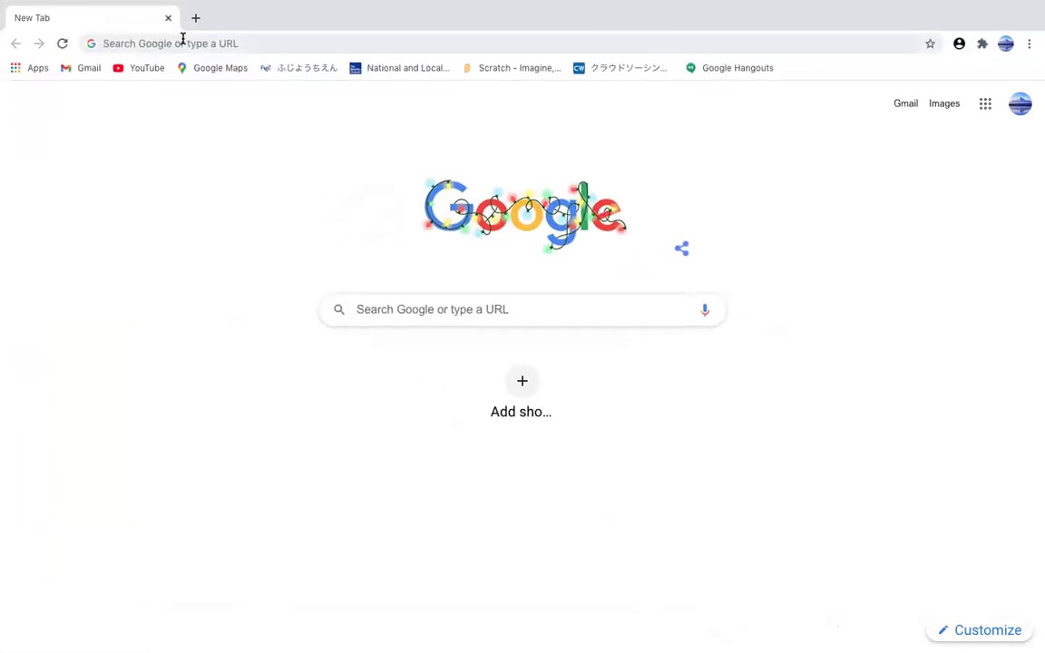
{"action": "left_click", "coordinate": [182, 40]}
{"action": "type", "text": "https://developer.apple.com/xcode/resources/"}
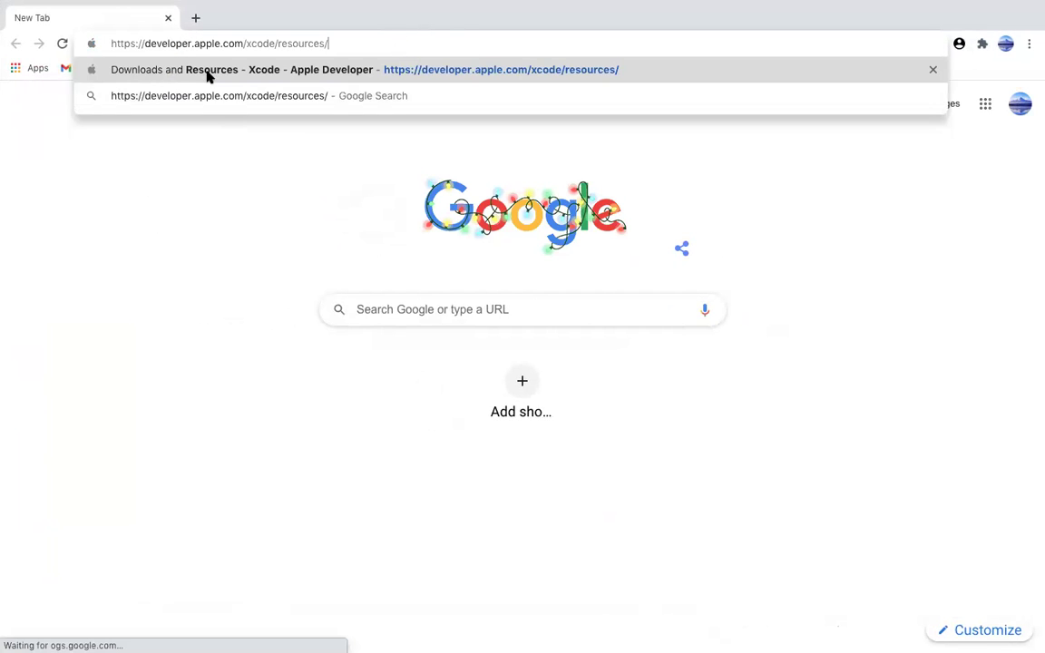
{"action": "left_click_drag", "start_coordinate": [264, 42], "coordinate": [89, 42]}
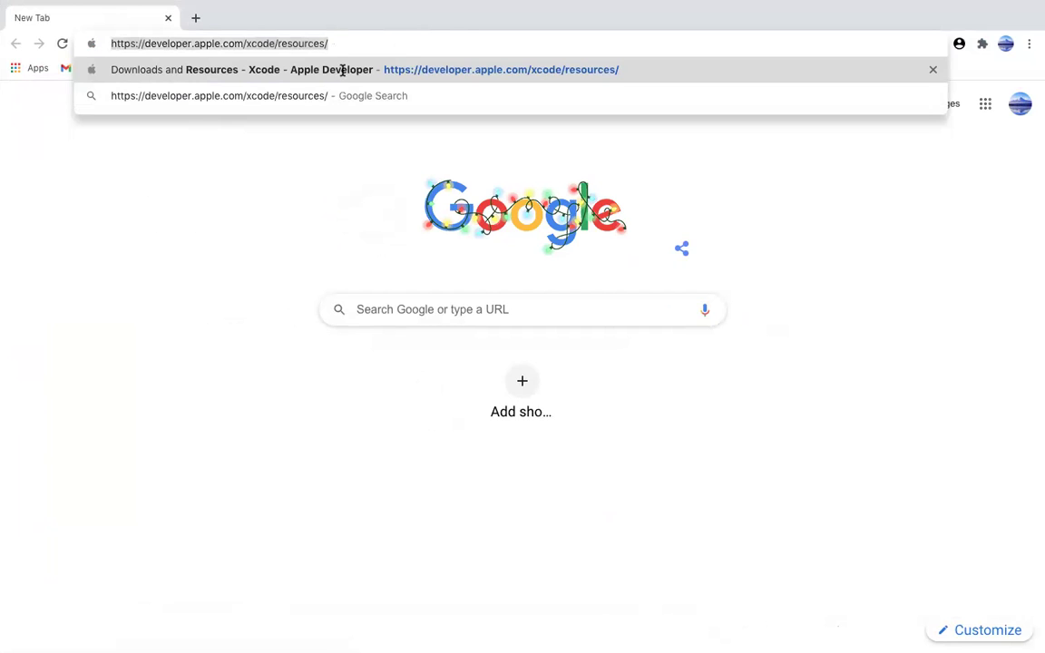
{"action": "left_click", "coordinate": [355, 39]}
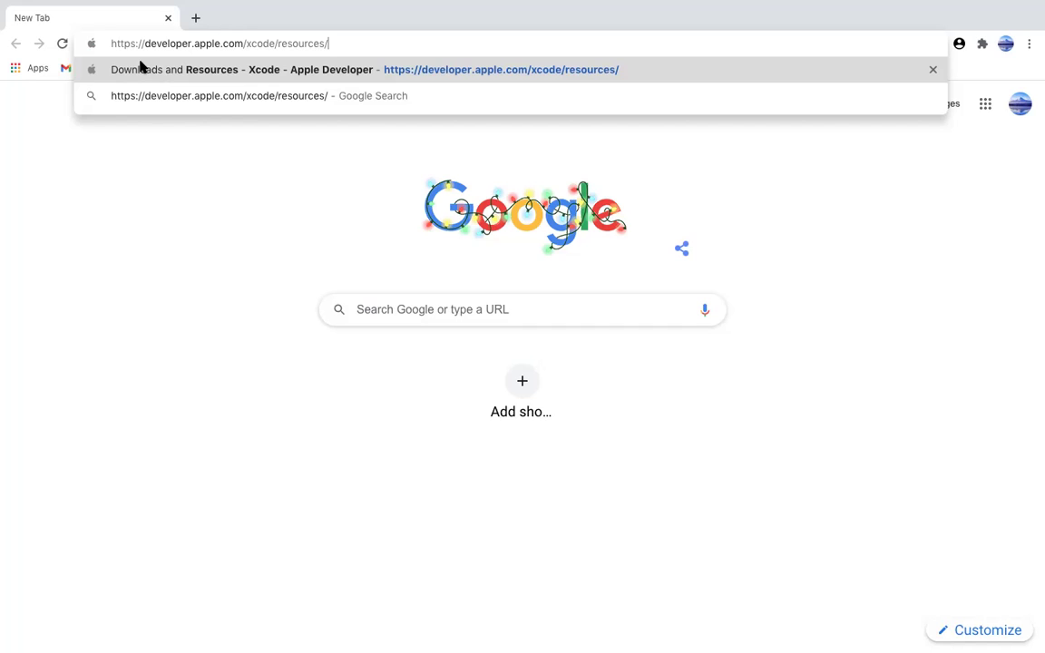
{"action": "key", "text": "Return"}
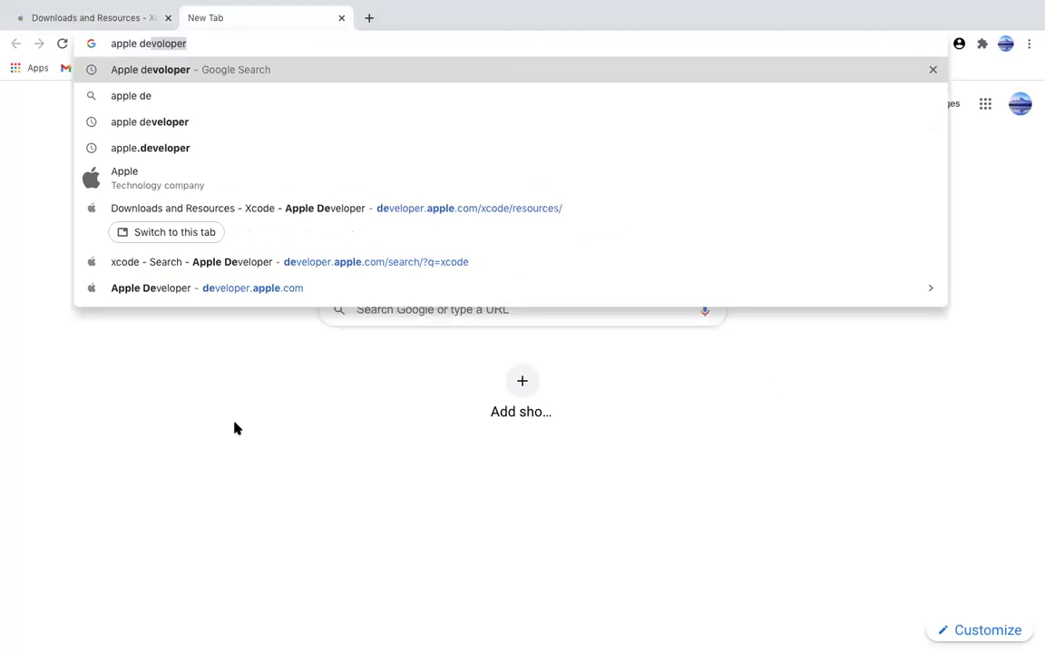
Google 'apple developer' and open the Apple Developer site from the results
{"action": "type", "text": "veloper"}
{"action": "key", "text": "Return"}
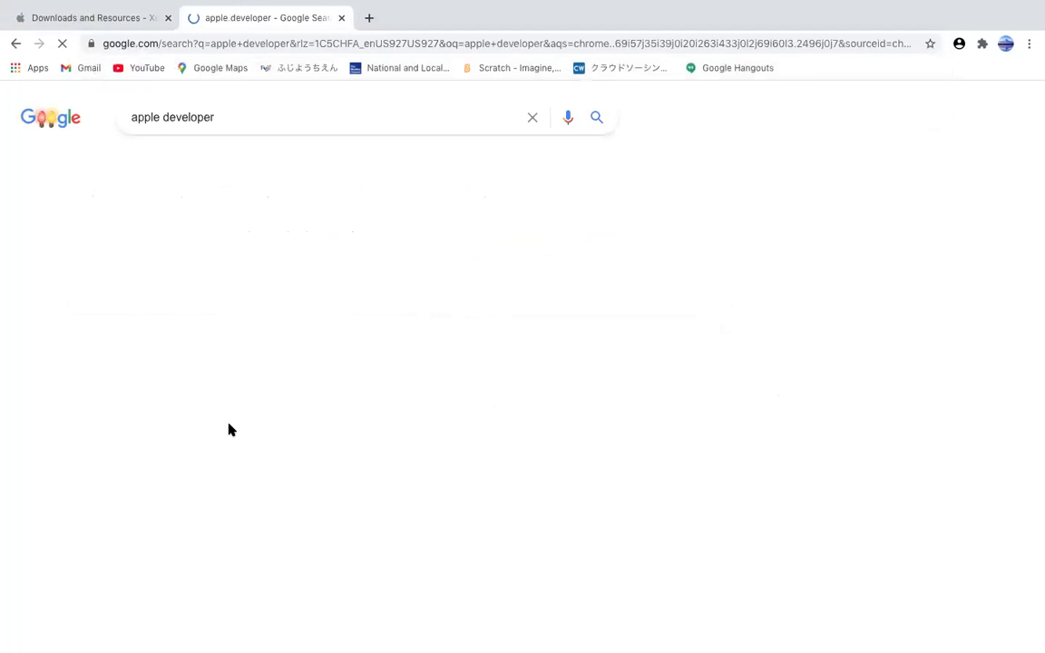
{"action": "left_click", "coordinate": [186, 252]}
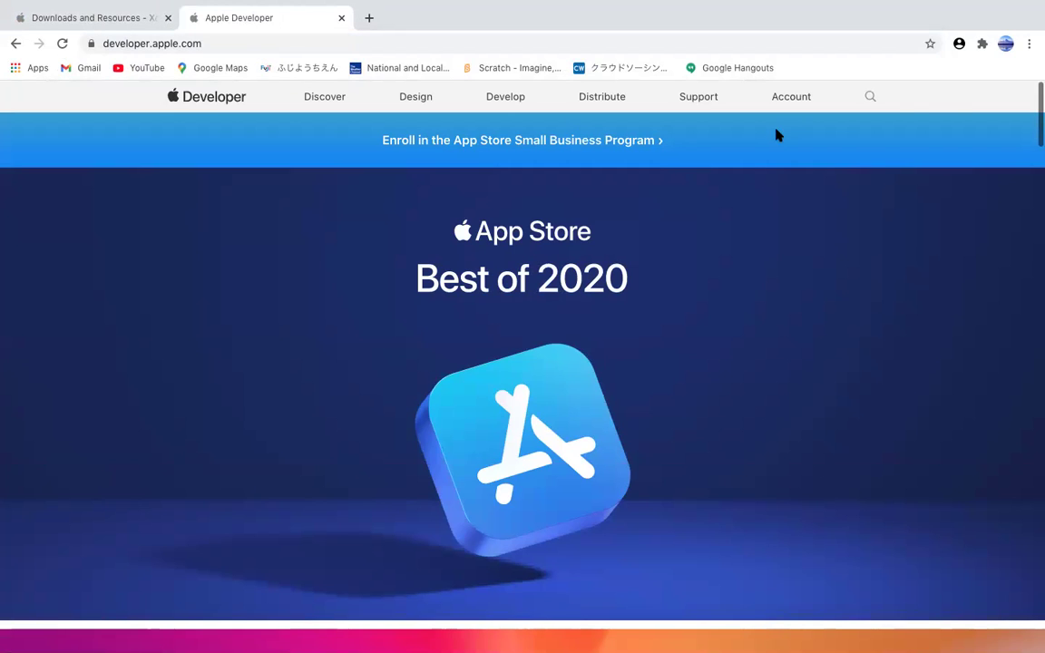
Search the developer site for 'xcode', fixing a typo, and scroll the results
{"action": "left_click", "coordinate": [870, 96]}
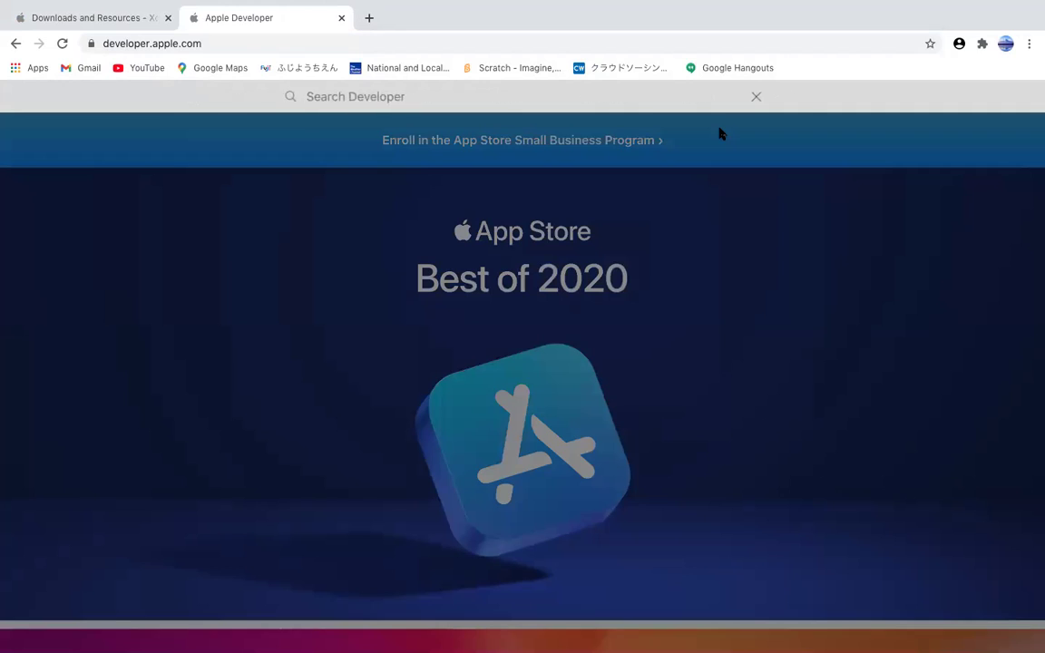
{"action": "type", "text": "xcdoe"}
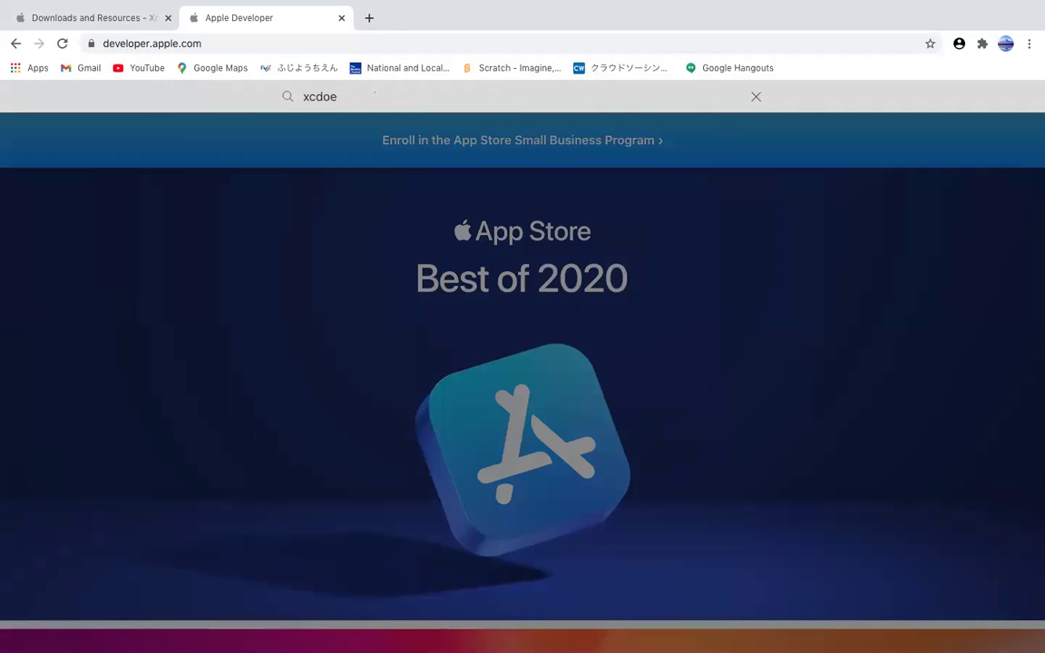
{"action": "key", "text": "BackSpace"}
{"action": "key", "text": "BackSpace"}
{"action": "type", "text": "ode"}
{"action": "key", "text": "Return"}
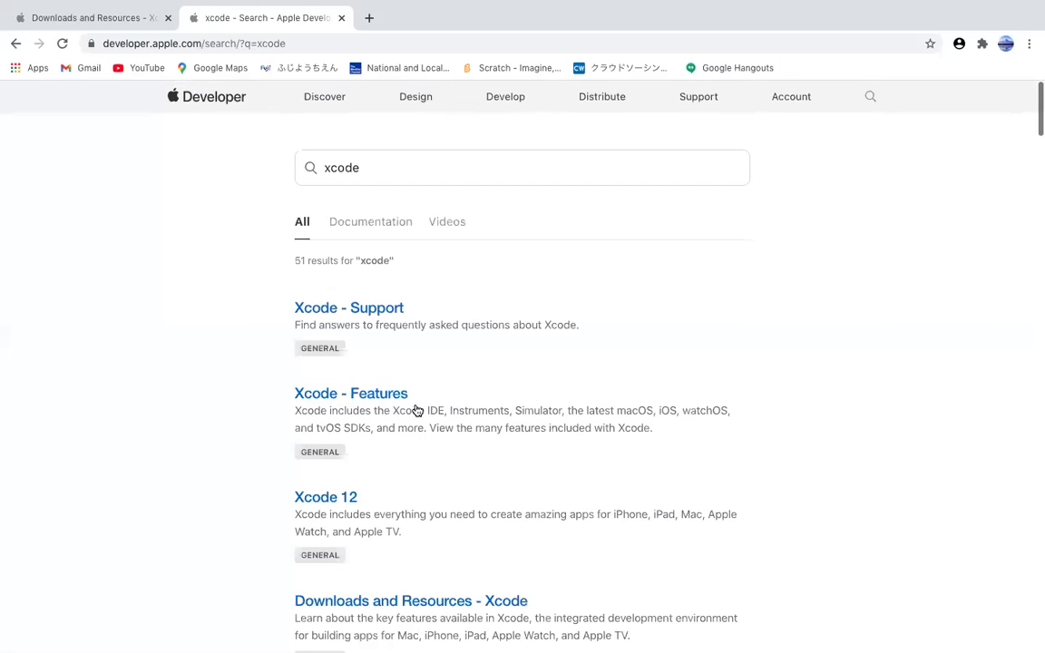
{"action": "scroll", "coordinate": [372, 444], "scroll_direction": "down", "scroll_amount": 1}
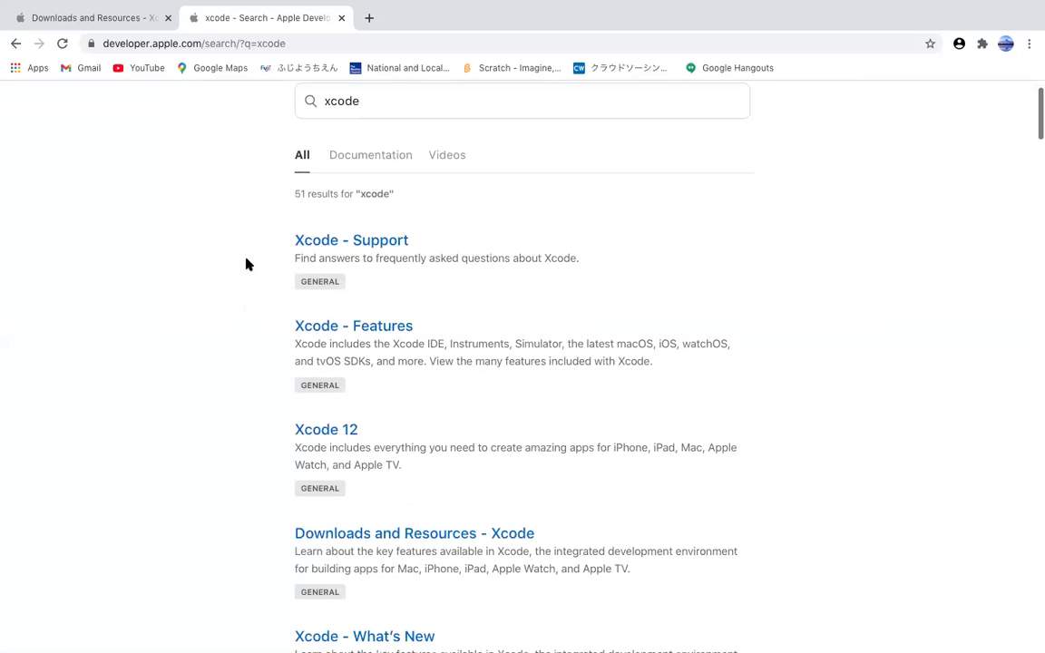
Open the 'Downloads and Resources - Xcode' result and scroll through its Xcode 12 listings
{"action": "left_click", "coordinate": [336, 545]}
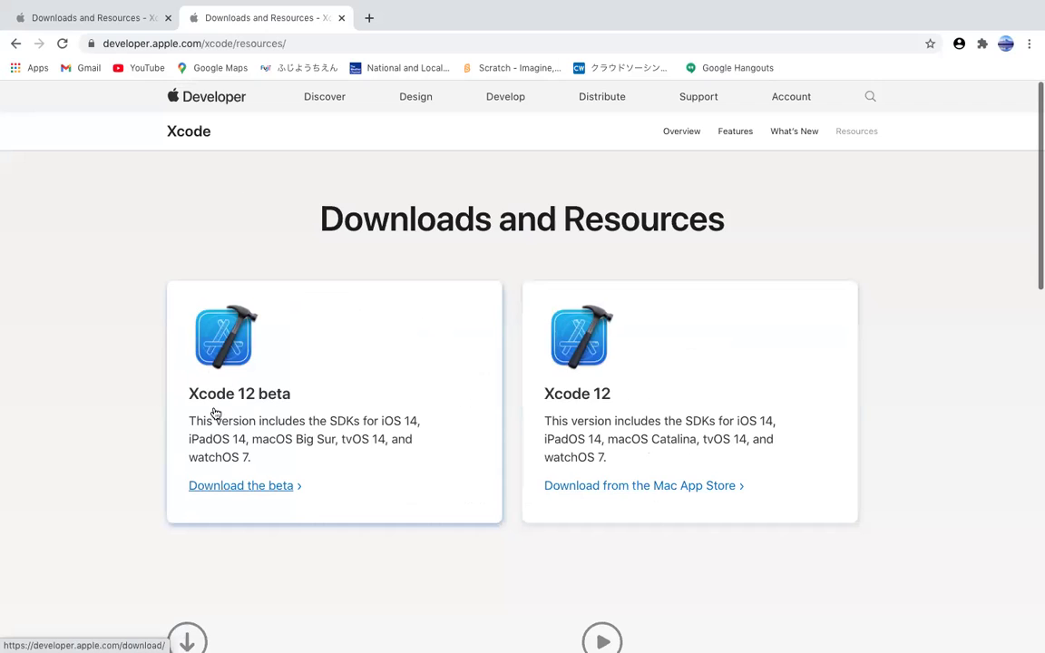
{"action": "scroll", "coordinate": [233, 496], "scroll_direction": "down", "scroll_amount": 3}
{"action": "scroll", "coordinate": [233, 496], "scroll_direction": "down", "scroll_amount": 4}
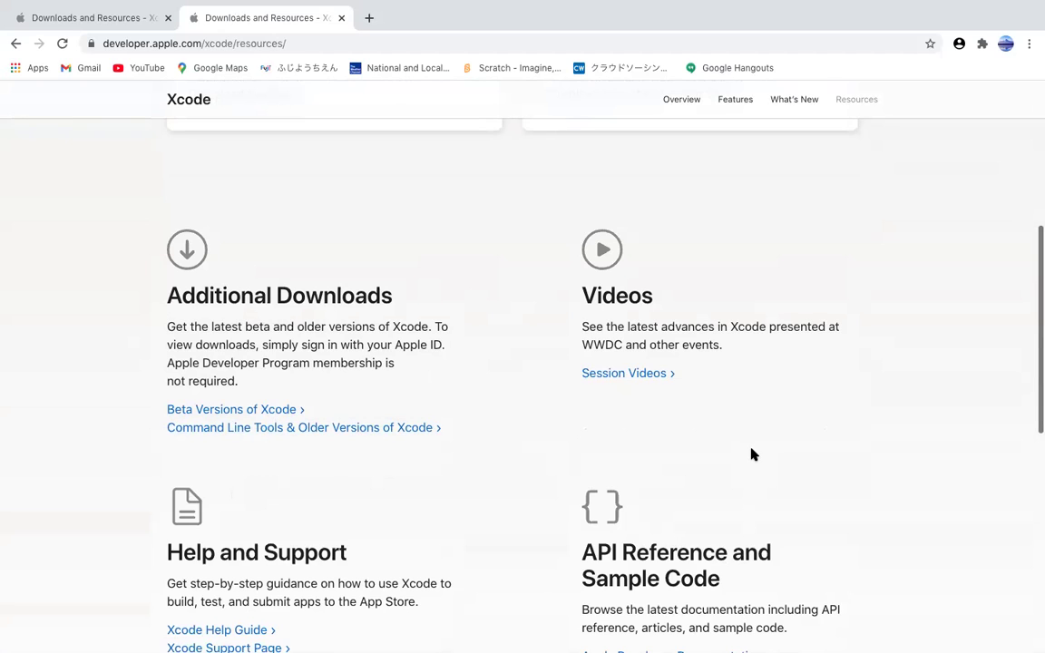
{"action": "scroll", "coordinate": [363, 477], "scroll_direction": "down", "scroll_amount": 5}
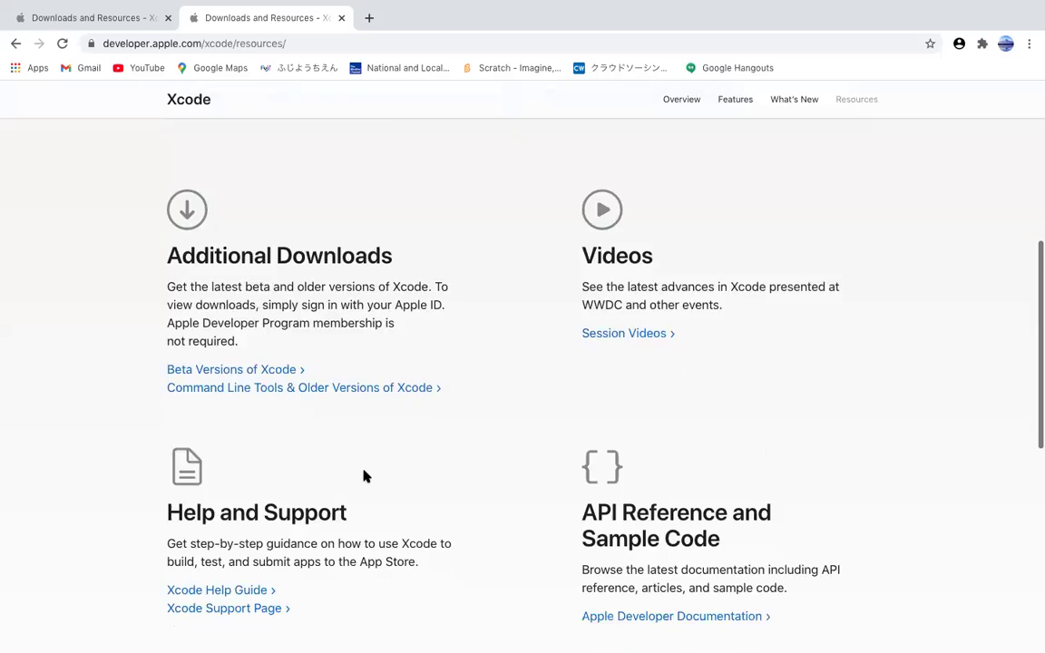
{"action": "scroll", "coordinate": [363, 476], "scroll_direction": "up", "scroll_amount": 7}
{"action": "scroll", "coordinate": [366, 476], "scroll_direction": "down", "scroll_amount": 10}
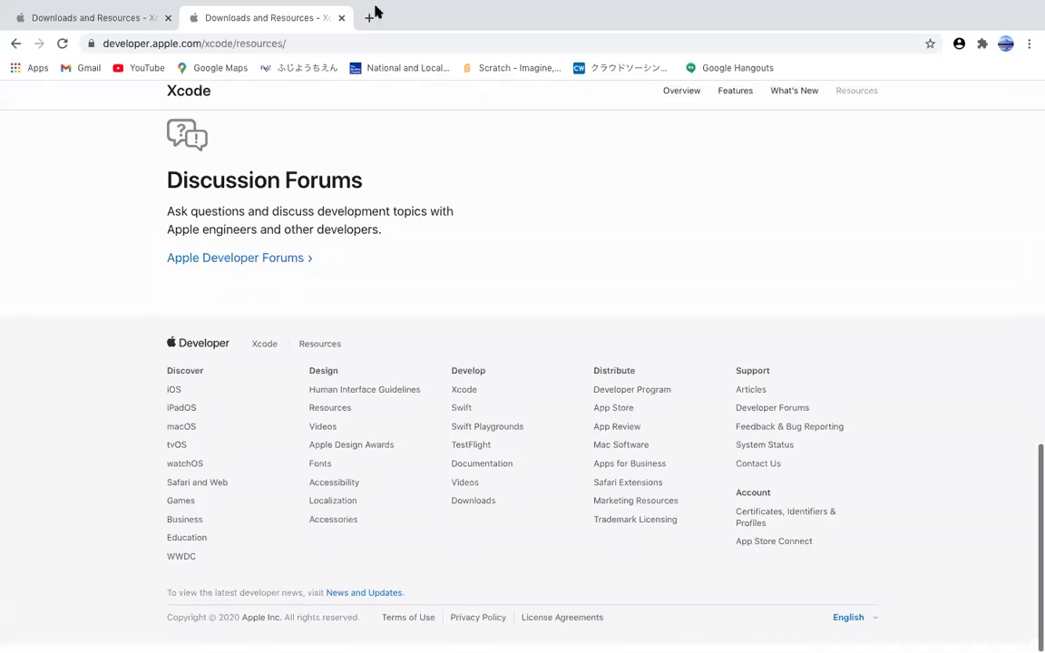
{"action": "scroll", "coordinate": [263, 293], "scroll_direction": "up", "scroll_amount": 15}
{"action": "scroll", "coordinate": [263, 294], "scroll_direction": "down", "scroll_amount": 2}
{"action": "scroll", "coordinate": [263, 294], "scroll_direction": "down", "scroll_amount": 2}
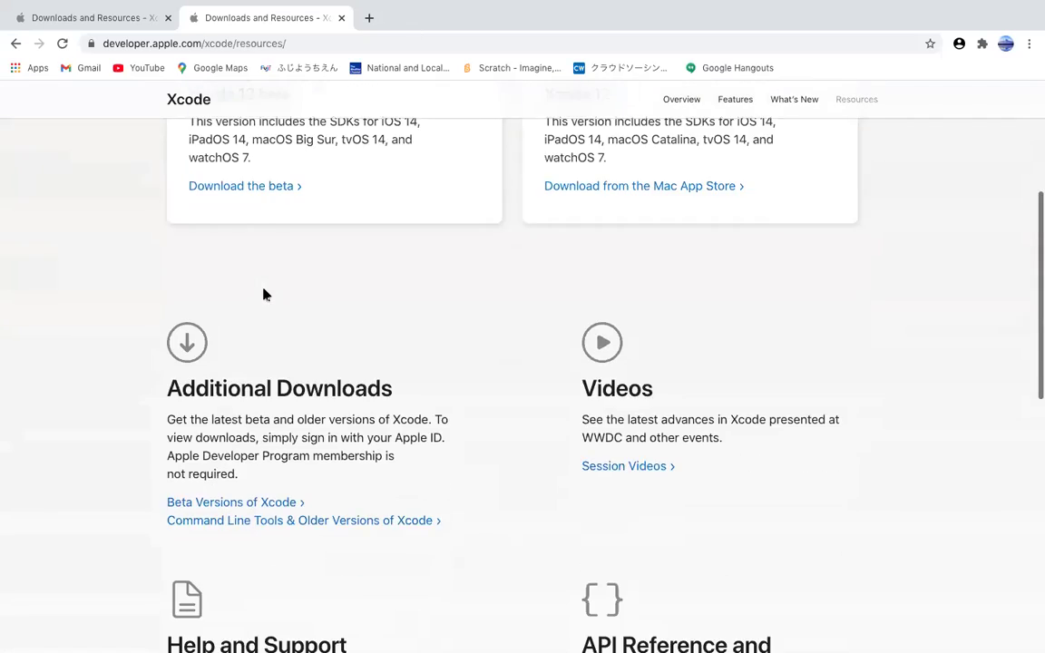
{"action": "scroll", "coordinate": [216, 184], "scroll_direction": "up", "scroll_amount": 4}
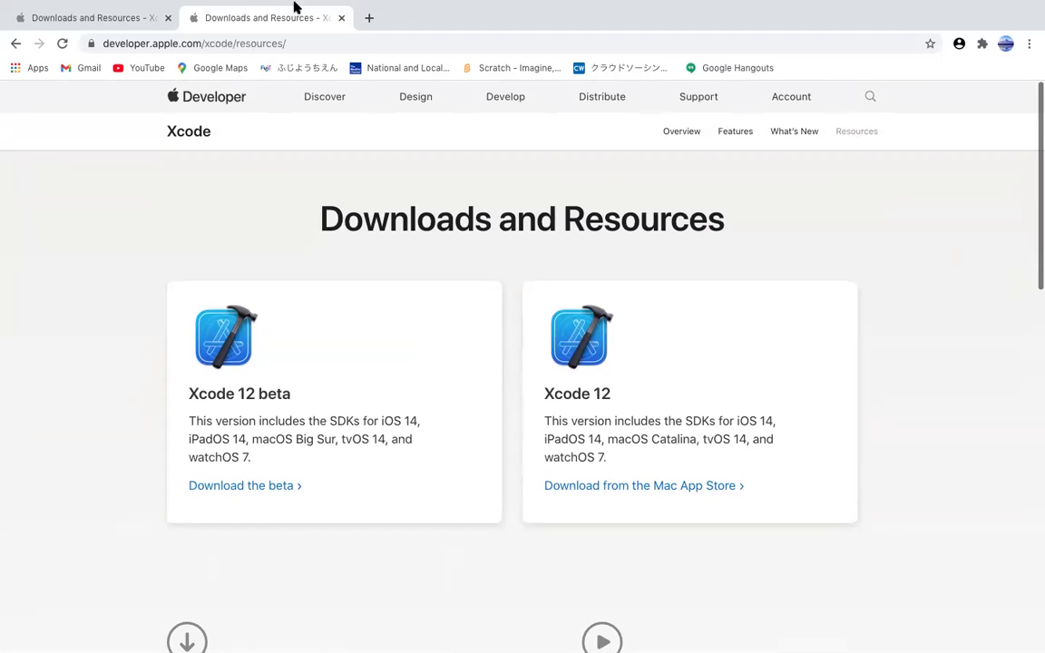
Close both Chrome tabs, then drag selection boxes on the desktop to select the screenshot file
{"action": "left_click", "coordinate": [341, 17]}
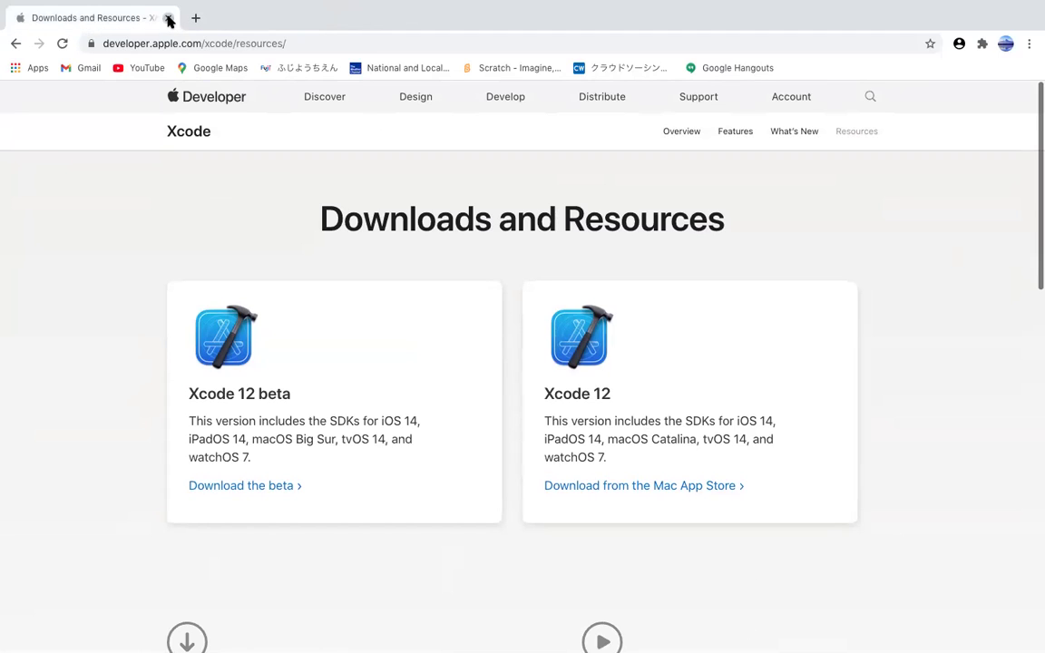
{"action": "left_click", "coordinate": [169, 18]}
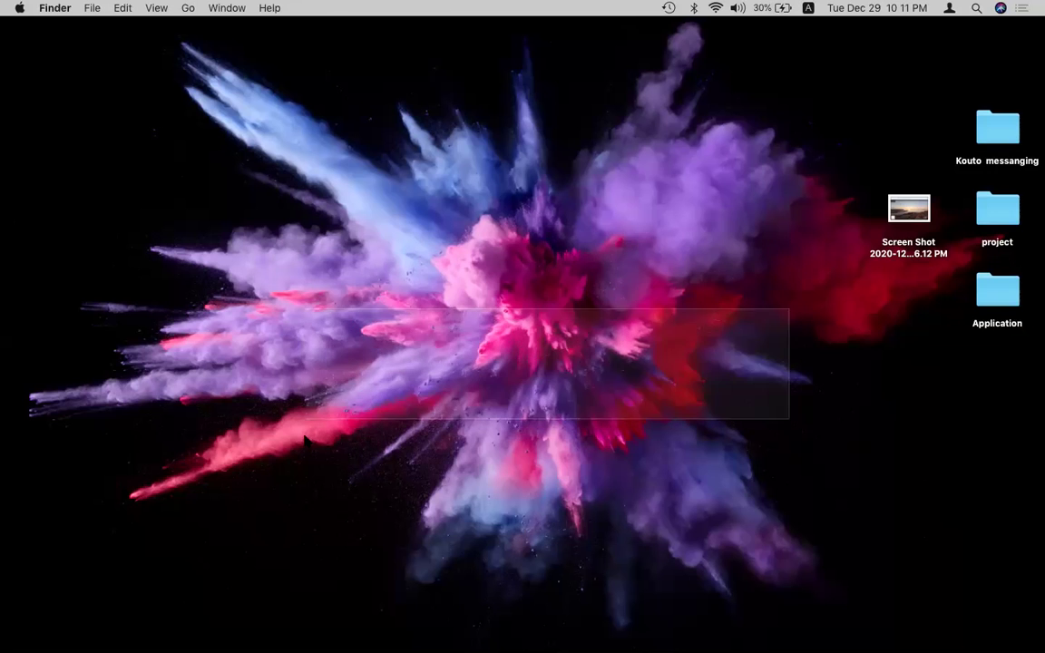
{"action": "left_click_drag", "start_coordinate": [789, 307], "coordinate": [28, 420]}
{"action": "left_click_drag", "start_coordinate": [107, 119], "coordinate": [760, 434]}
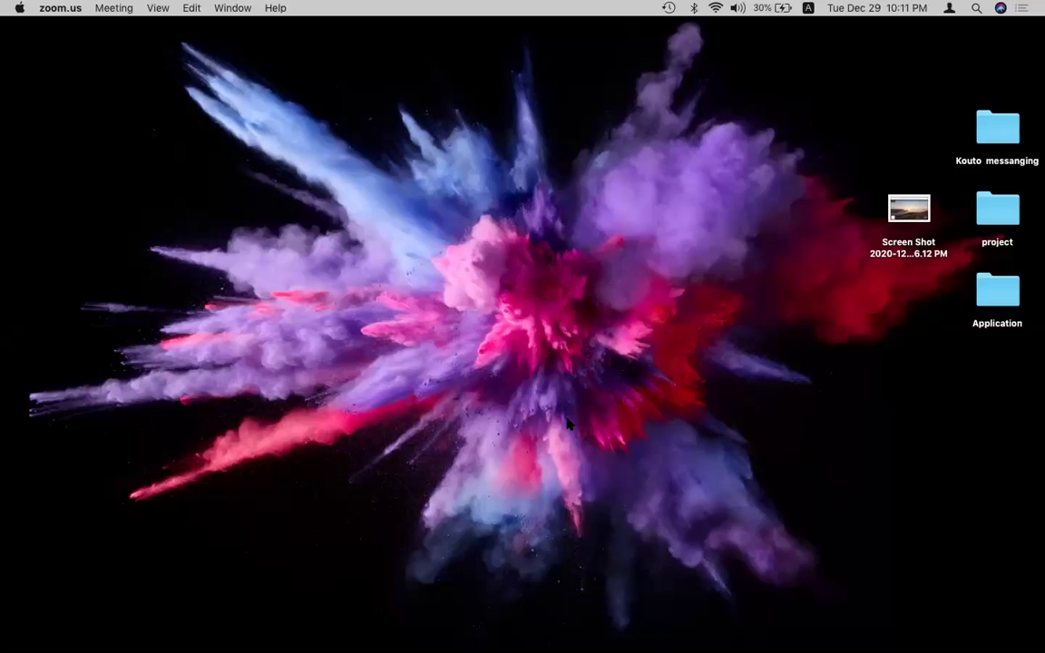
{"action": "left_click_drag", "start_coordinate": [66, 95], "coordinate": [914, 423]}
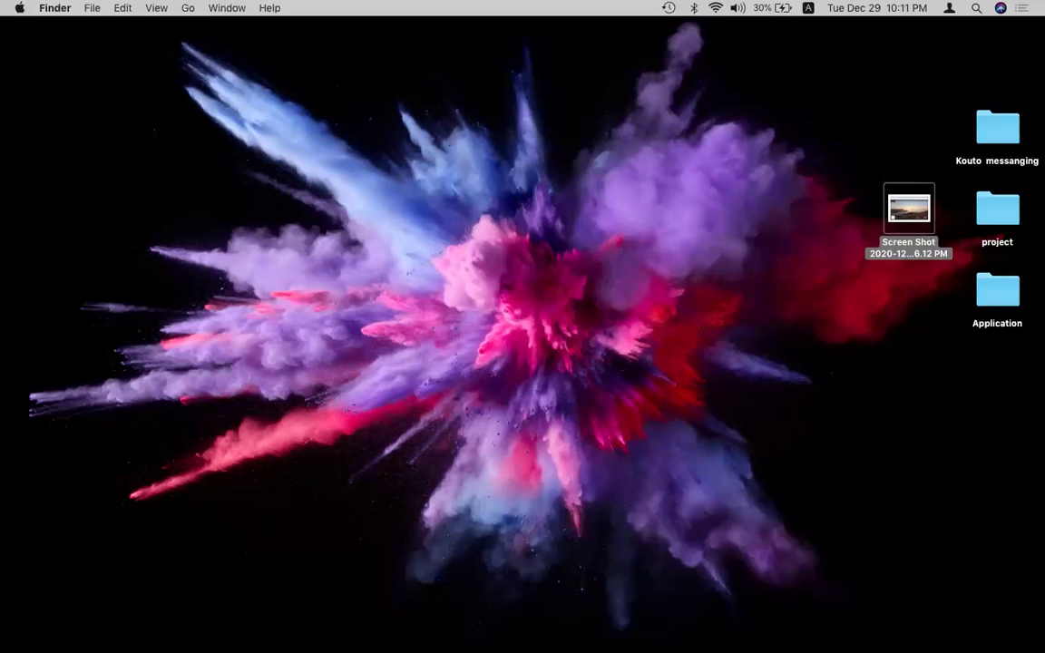